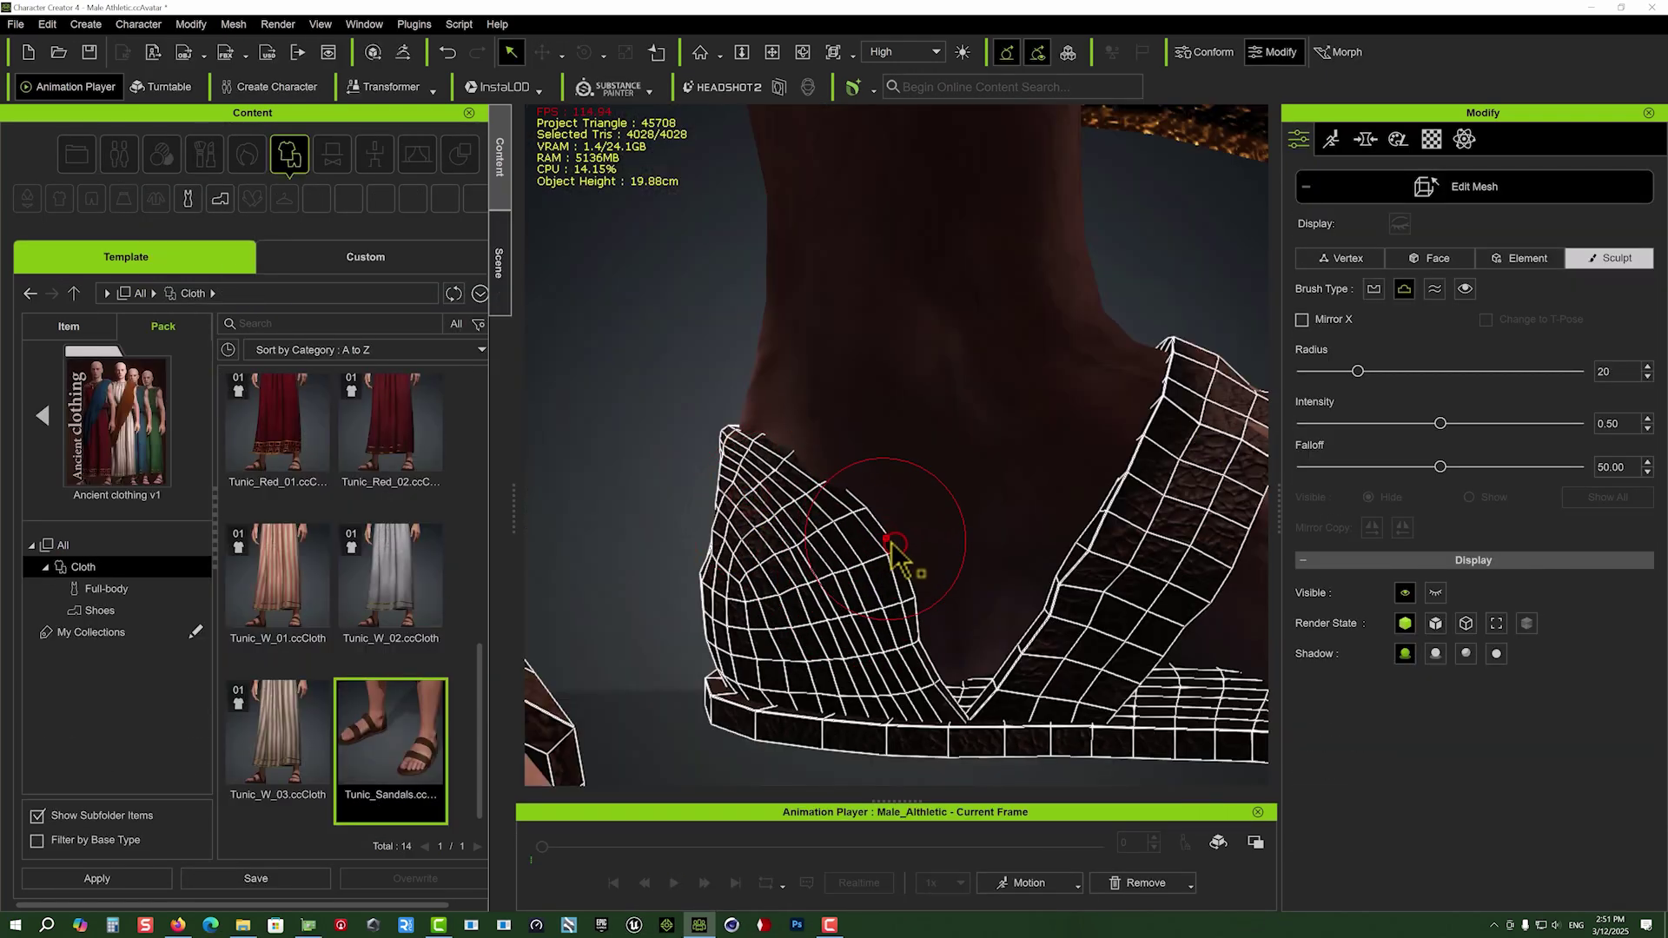
Step: Sculpt the sandal strap so it wraps snugly around the foot
{"action": "mouse_move", "coordinate": [837, 484]}
{"action": "right_mouse_down"}
{"action": "mouse_move", "coordinate": [1048, 450]}
{"action": "mouse_move", "coordinate": [1185, 577]}
{"action": "right_mouse_up"}
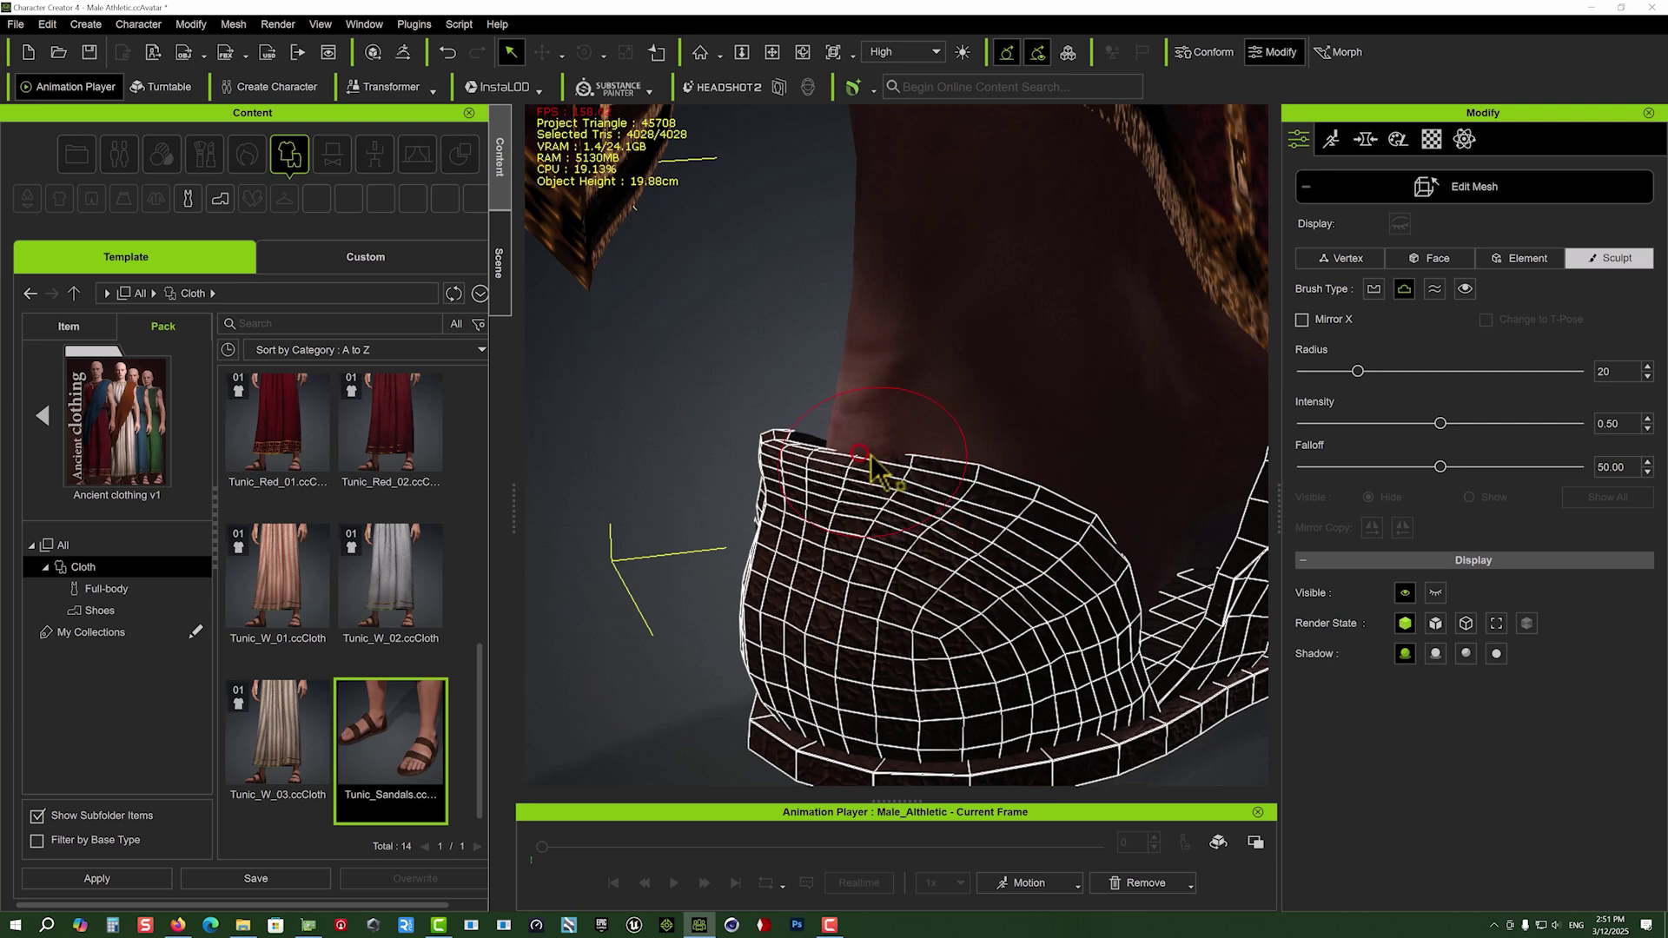
{"action": "scroll", "coordinate": [786, 652], "scroll_direction": "up", "scroll_amount": 5}
{"action": "scroll", "coordinate": [765, 681], "scroll_direction": "down", "scroll_amount": 5}
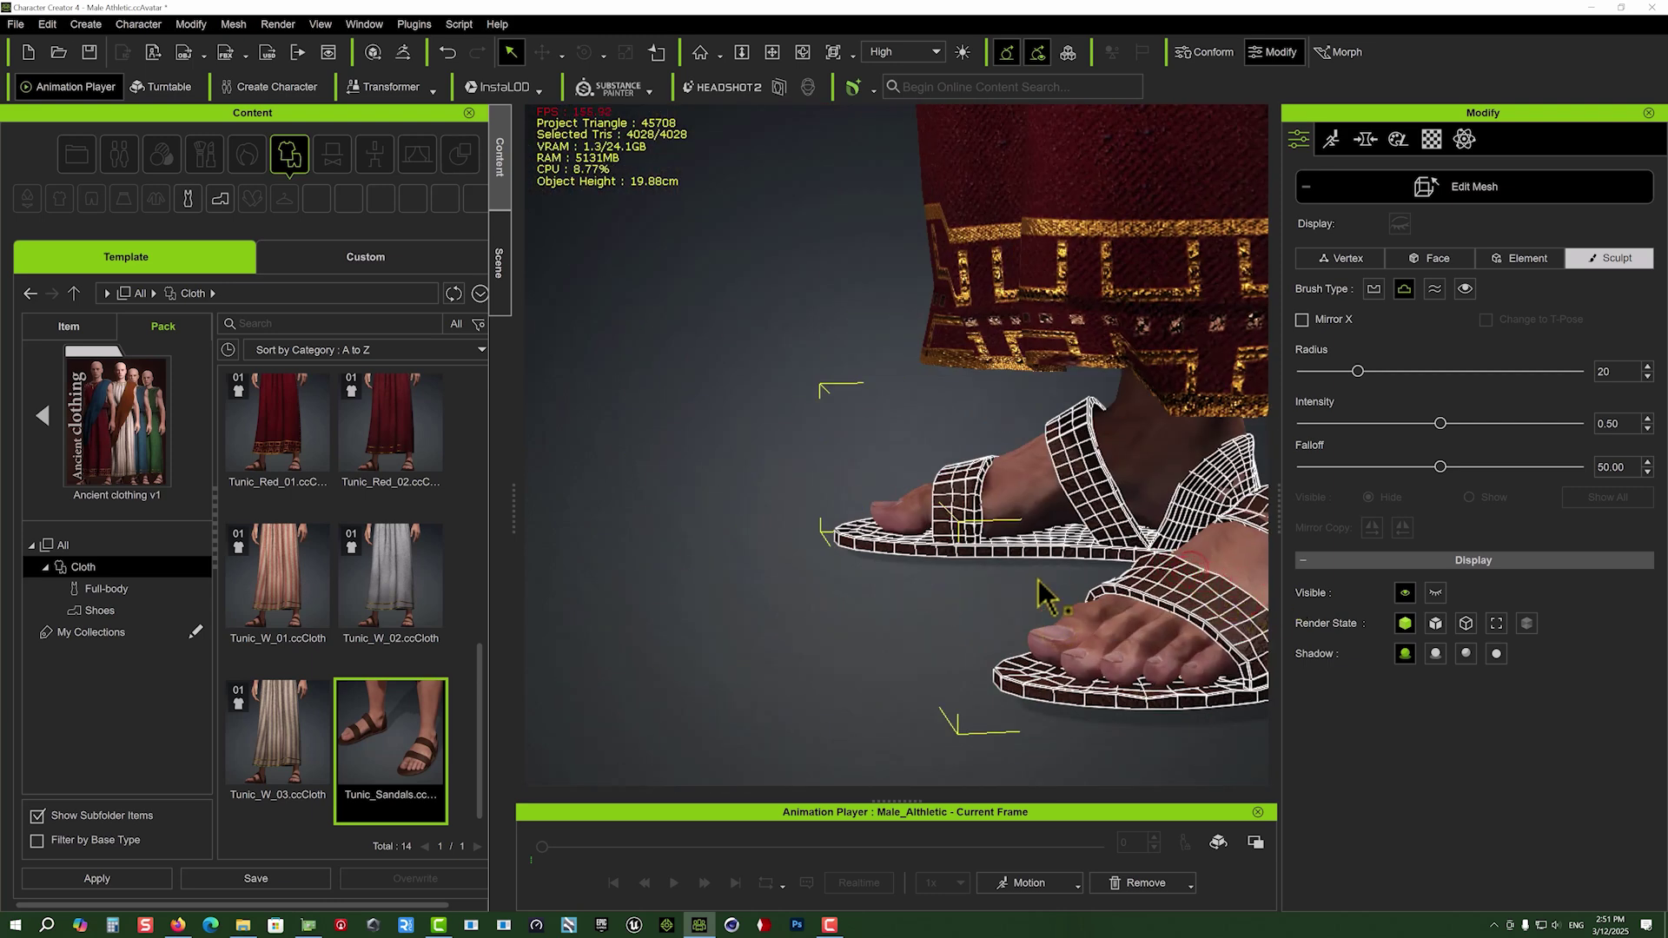
{"action": "scroll", "coordinate": [1047, 598], "scroll_direction": "down", "scroll_amount": 5}
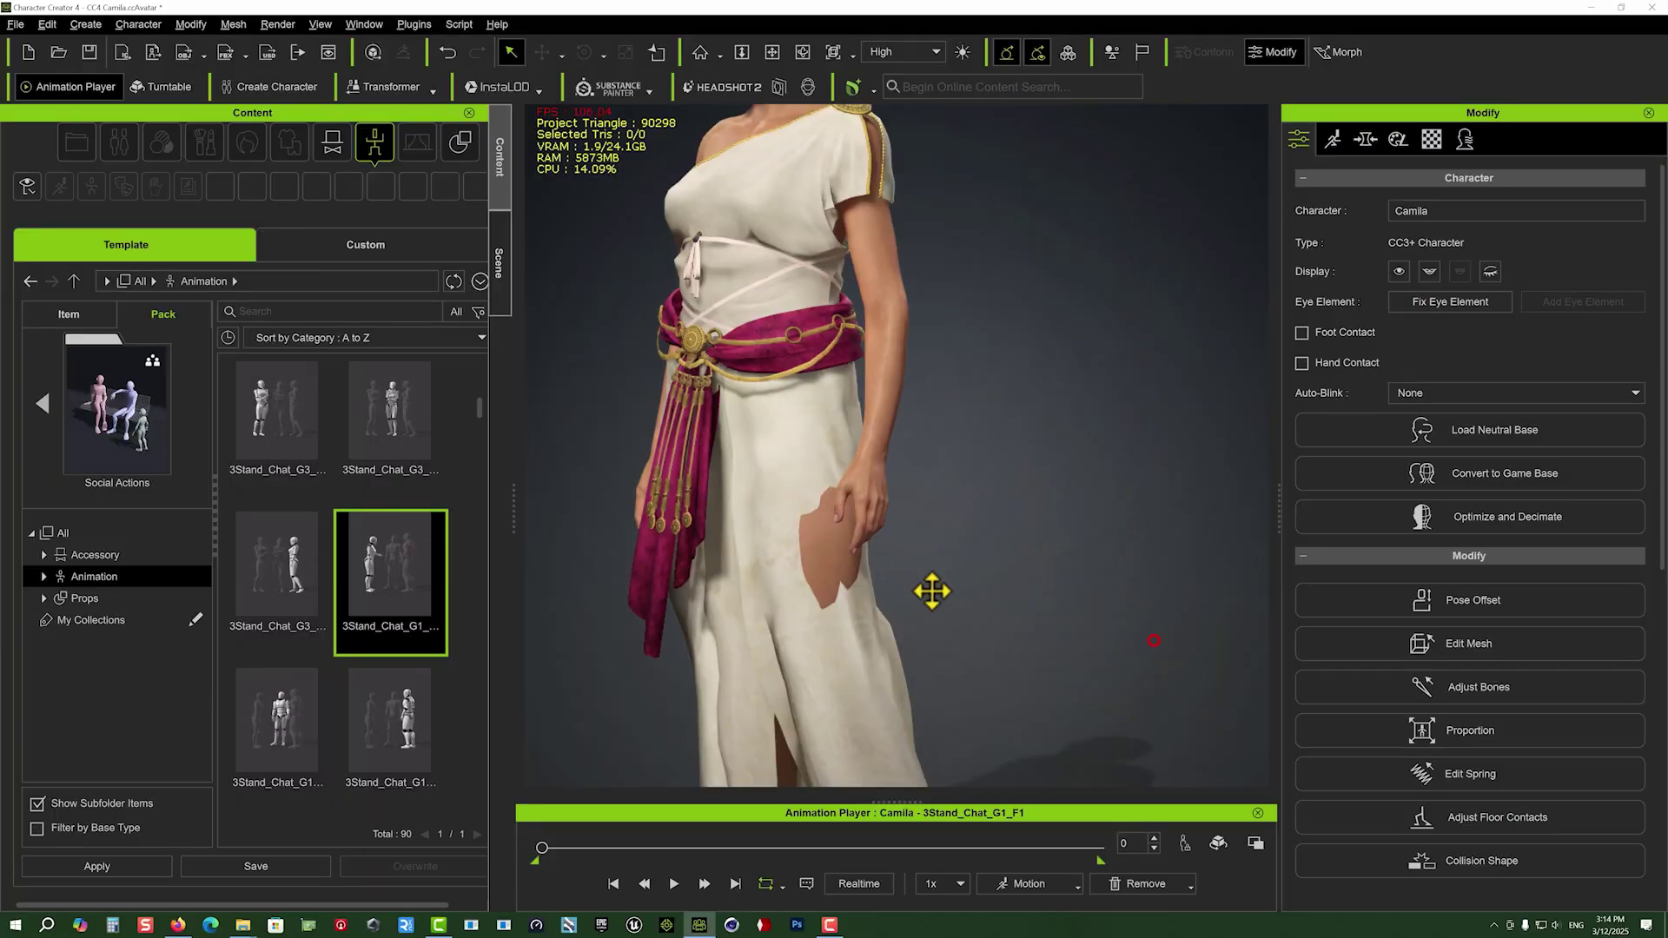
Step: Select the woman's Roman_0 dress and put it into Conform Edit Mesh mode
{"action": "left_click", "coordinate": [905, 354]}
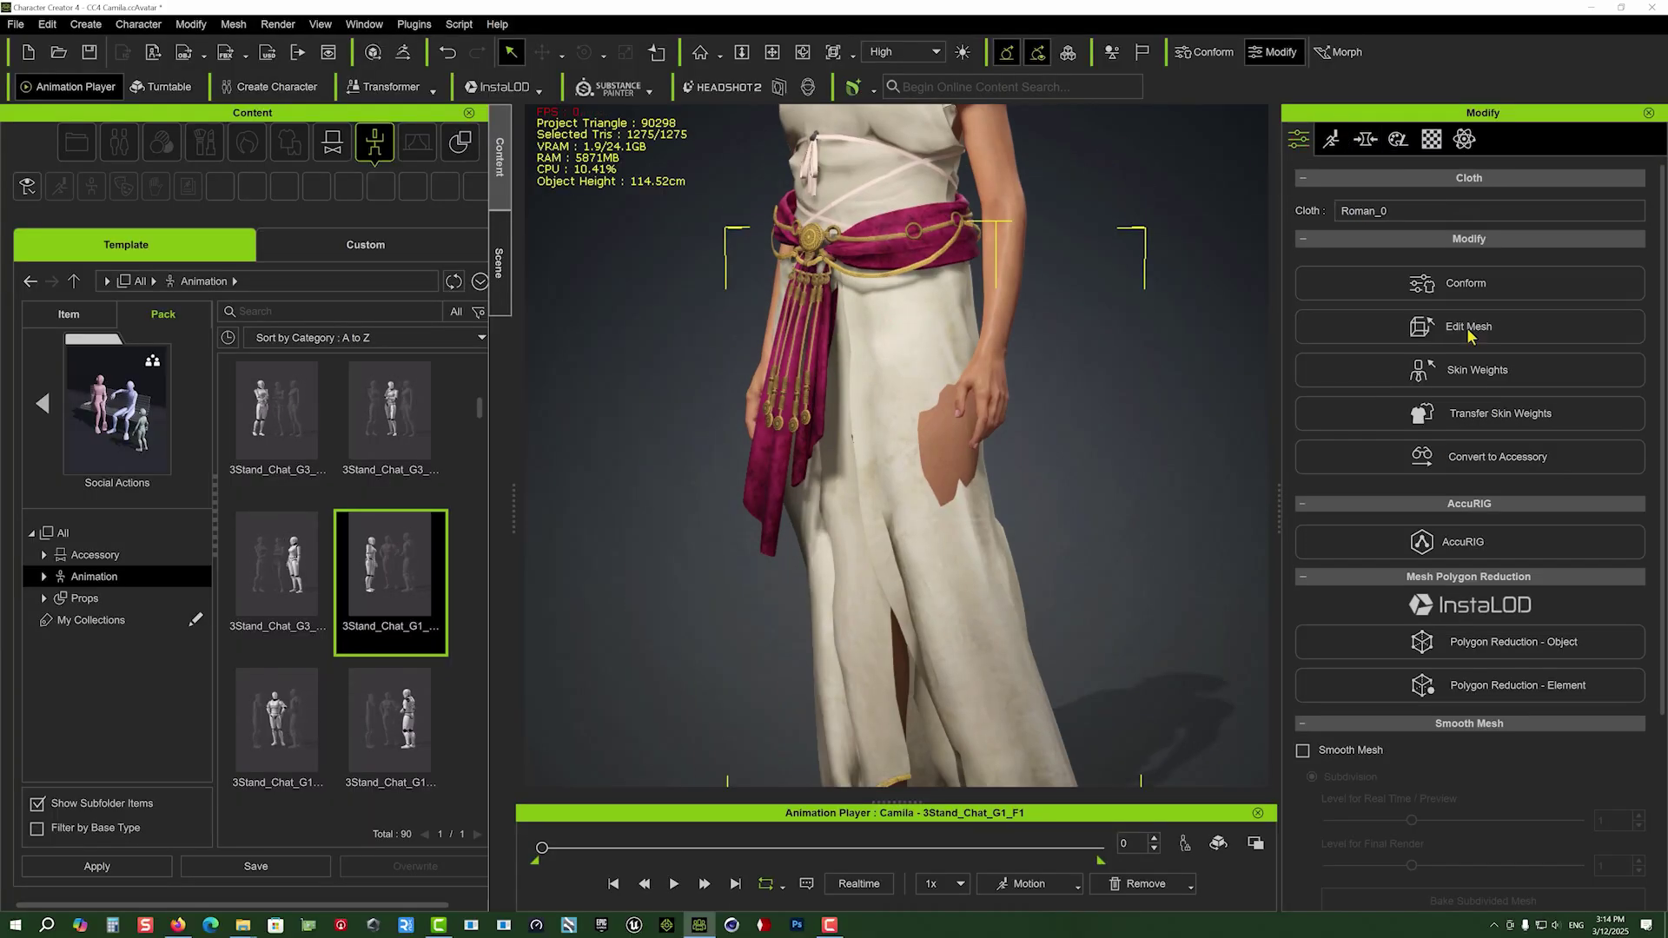
{"action": "left_click", "coordinate": [1468, 328]}
{"action": "left_click", "coordinate": [1331, 139]}
{"action": "left_click", "coordinate": [1422, 283]}
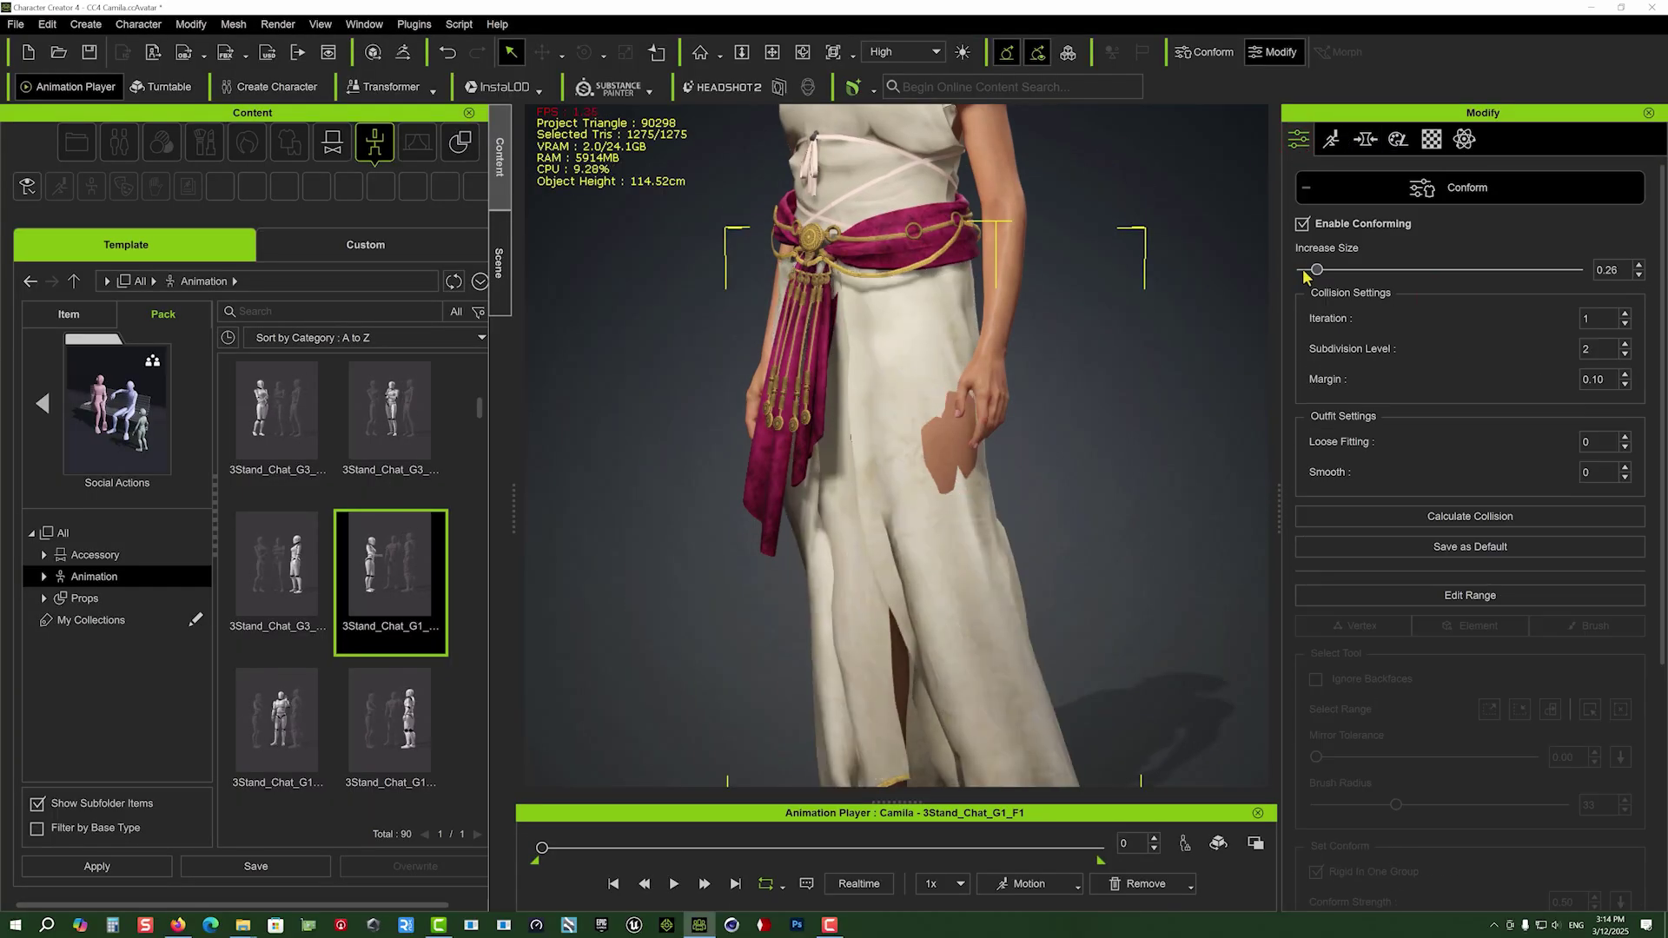
{"action": "left_click", "coordinate": [1298, 139]}
{"action": "left_click", "coordinate": [1464, 341]}
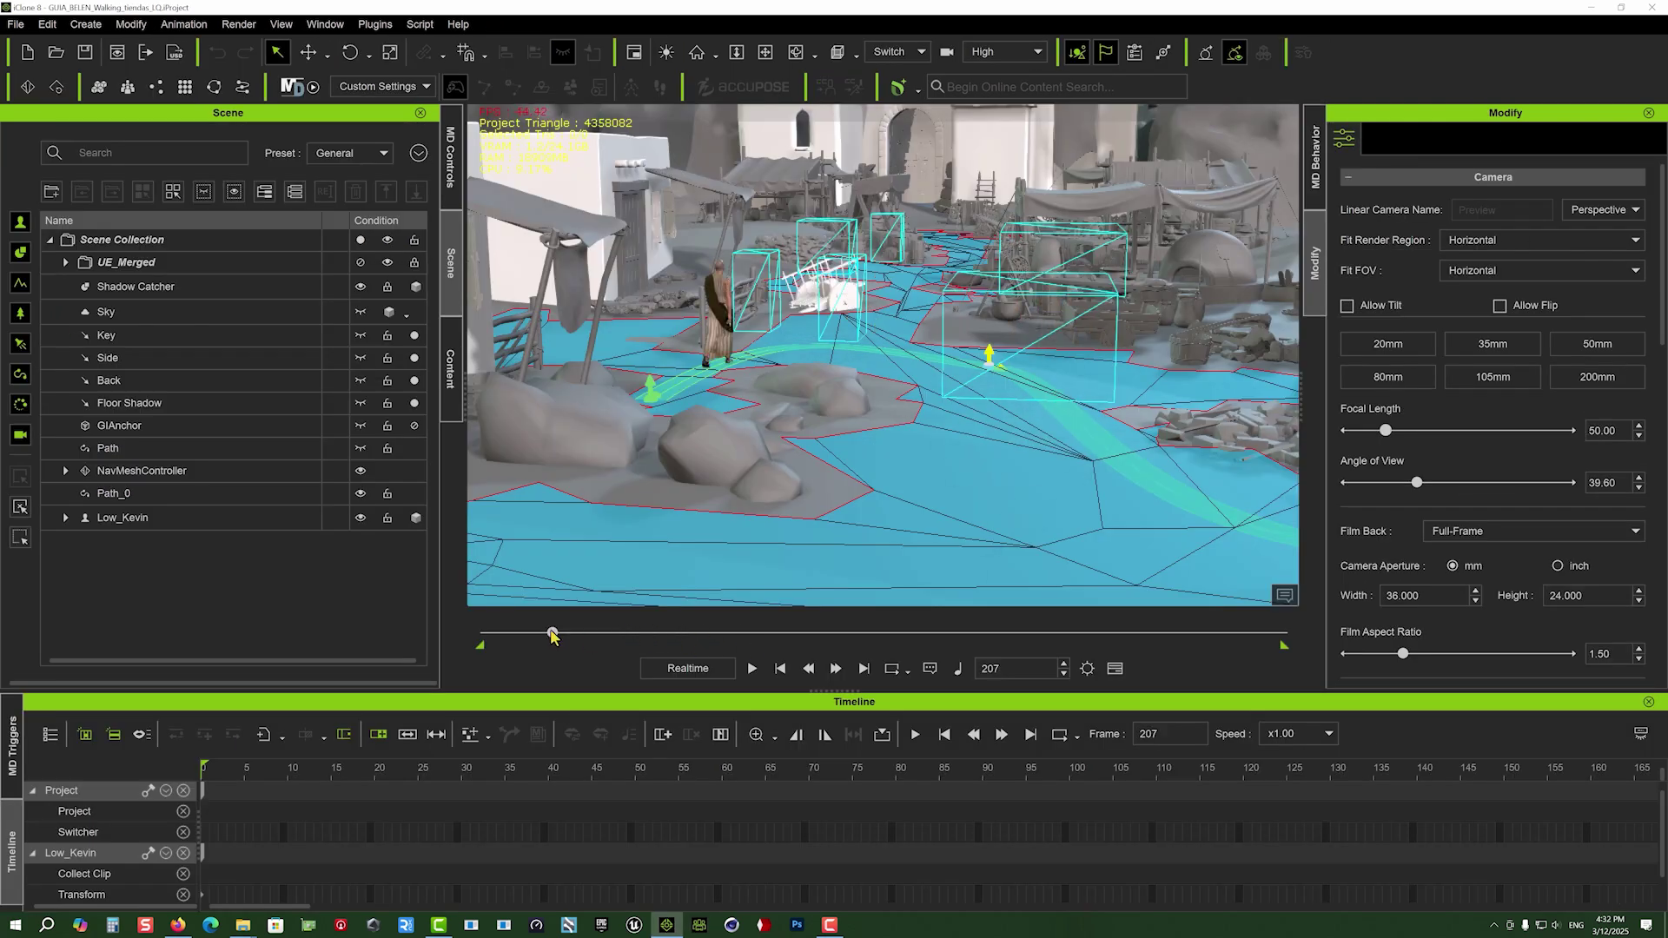
Step: Play the camera move through the village and close the Collision Shape Editor
{"action": "key", "text": "space"}
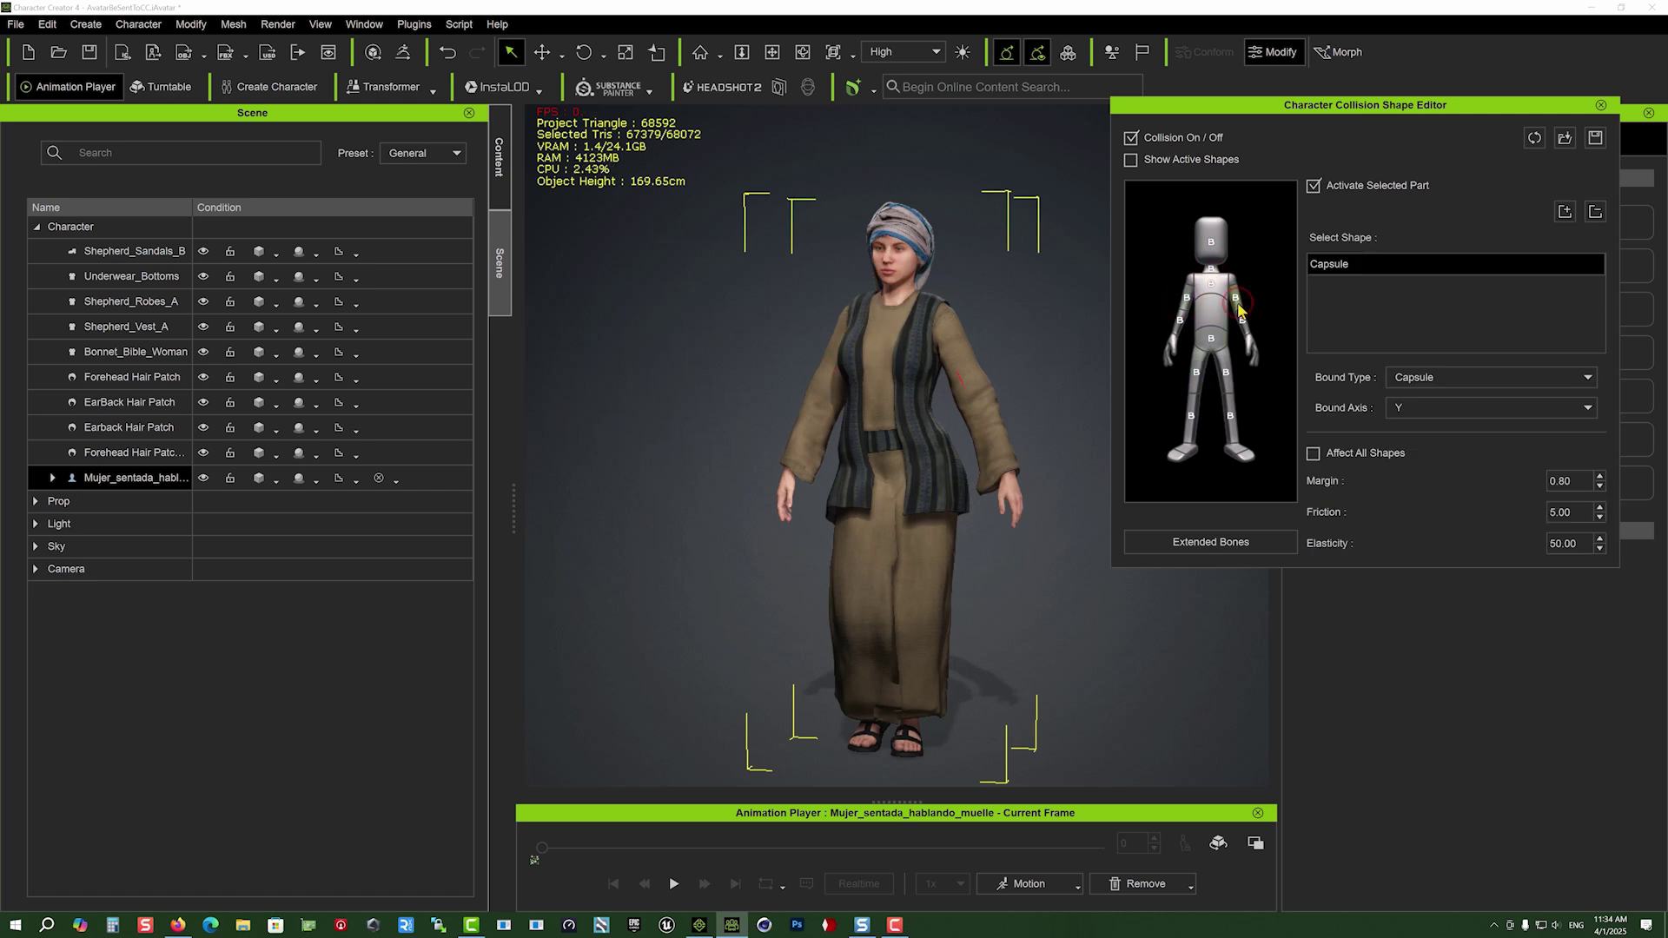
{"action": "left_click", "coordinate": [1601, 105]}
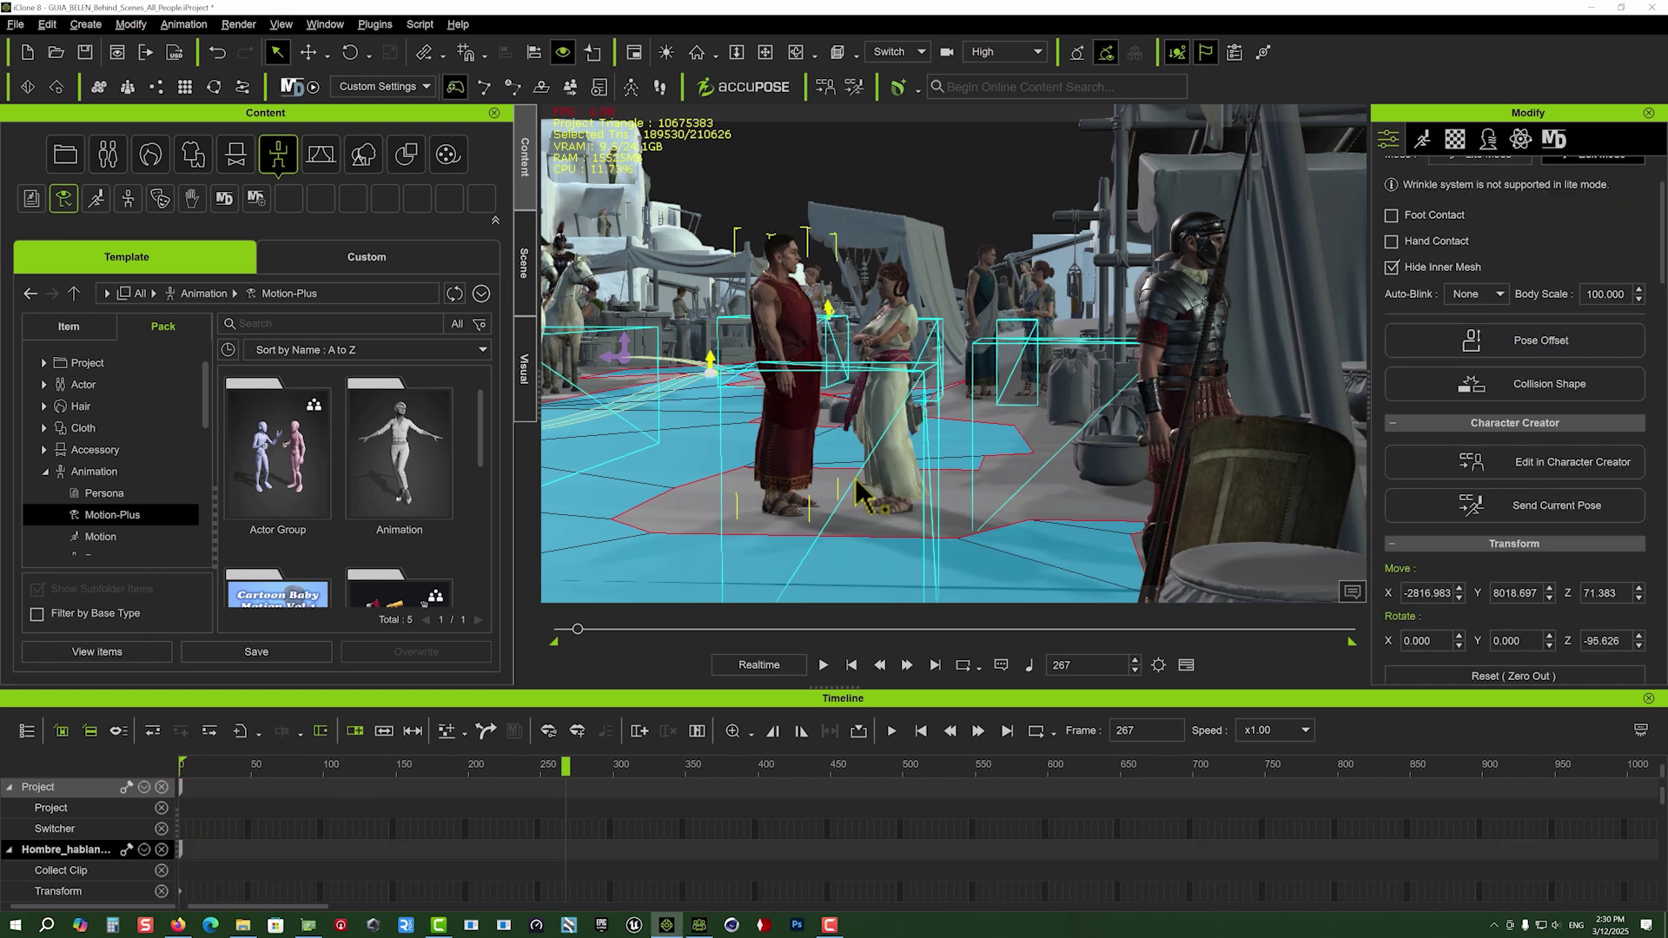
Step: Apply a 3Stand_Chat motion from Motion-Plus to the man and play it
{"action": "double_click", "coordinate": [278, 452]}
{"action": "double_click", "coordinate": [367, 480]}
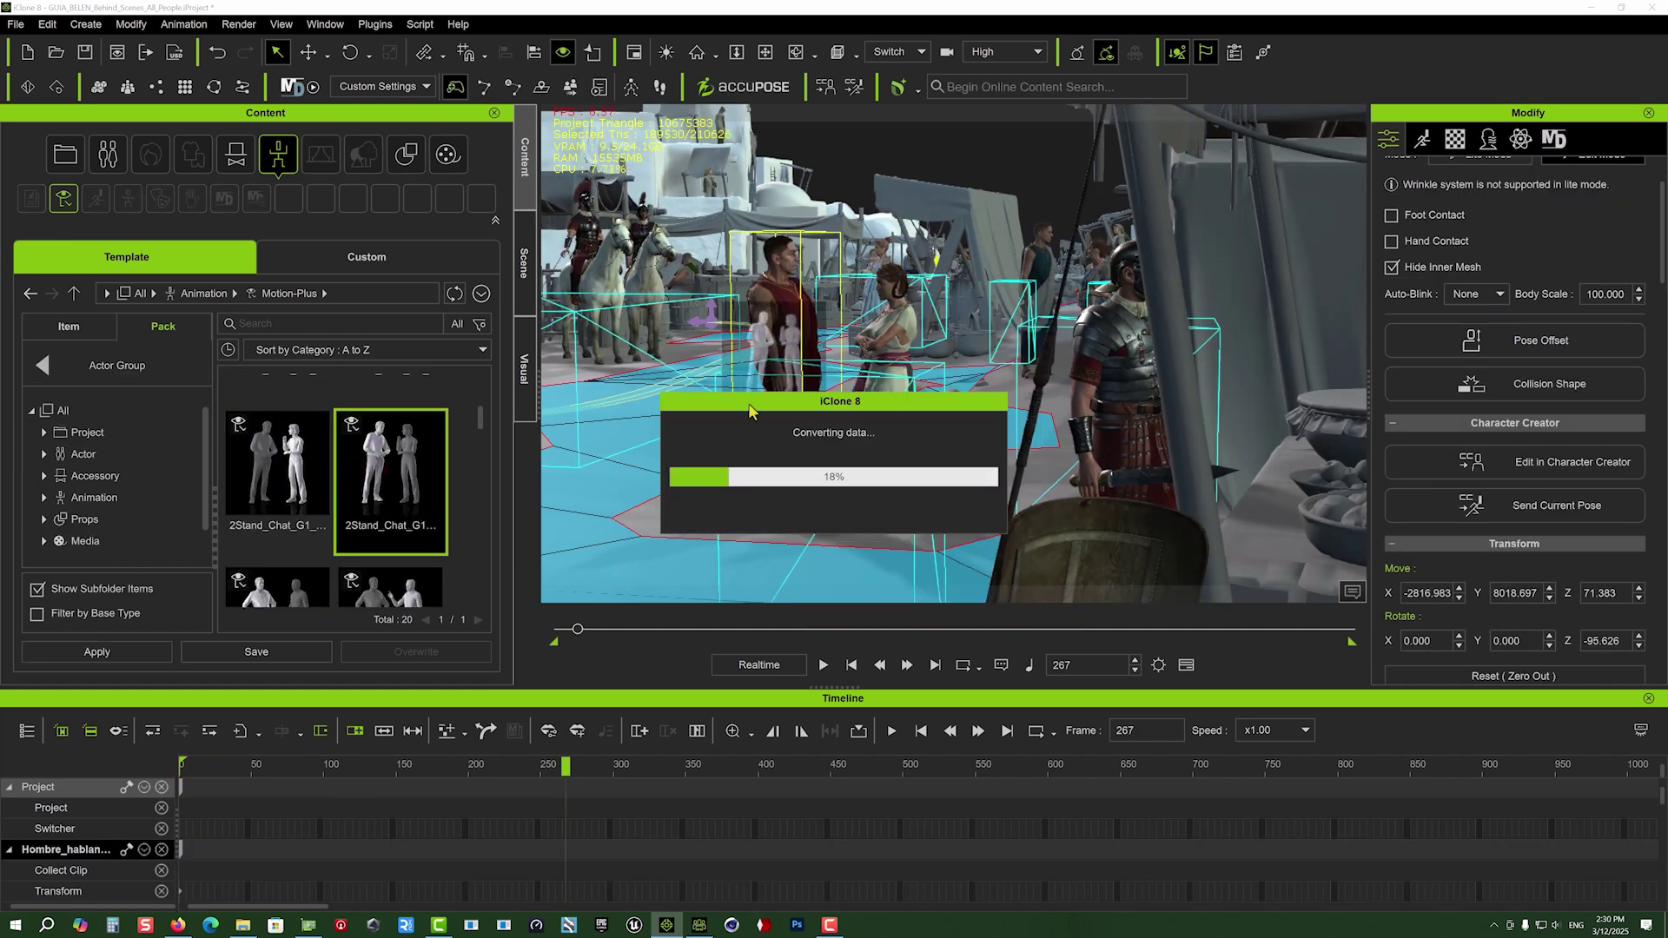
{"action": "left_click", "coordinate": [41, 375]}
{"action": "mouse_move", "coordinate": [481, 411]}
{"action": "left_mouse_down"}
{"action": "mouse_move", "coordinate": [487, 446]}
{"action": "mouse_move", "coordinate": [484, 415]}
{"action": "left_mouse_up"}
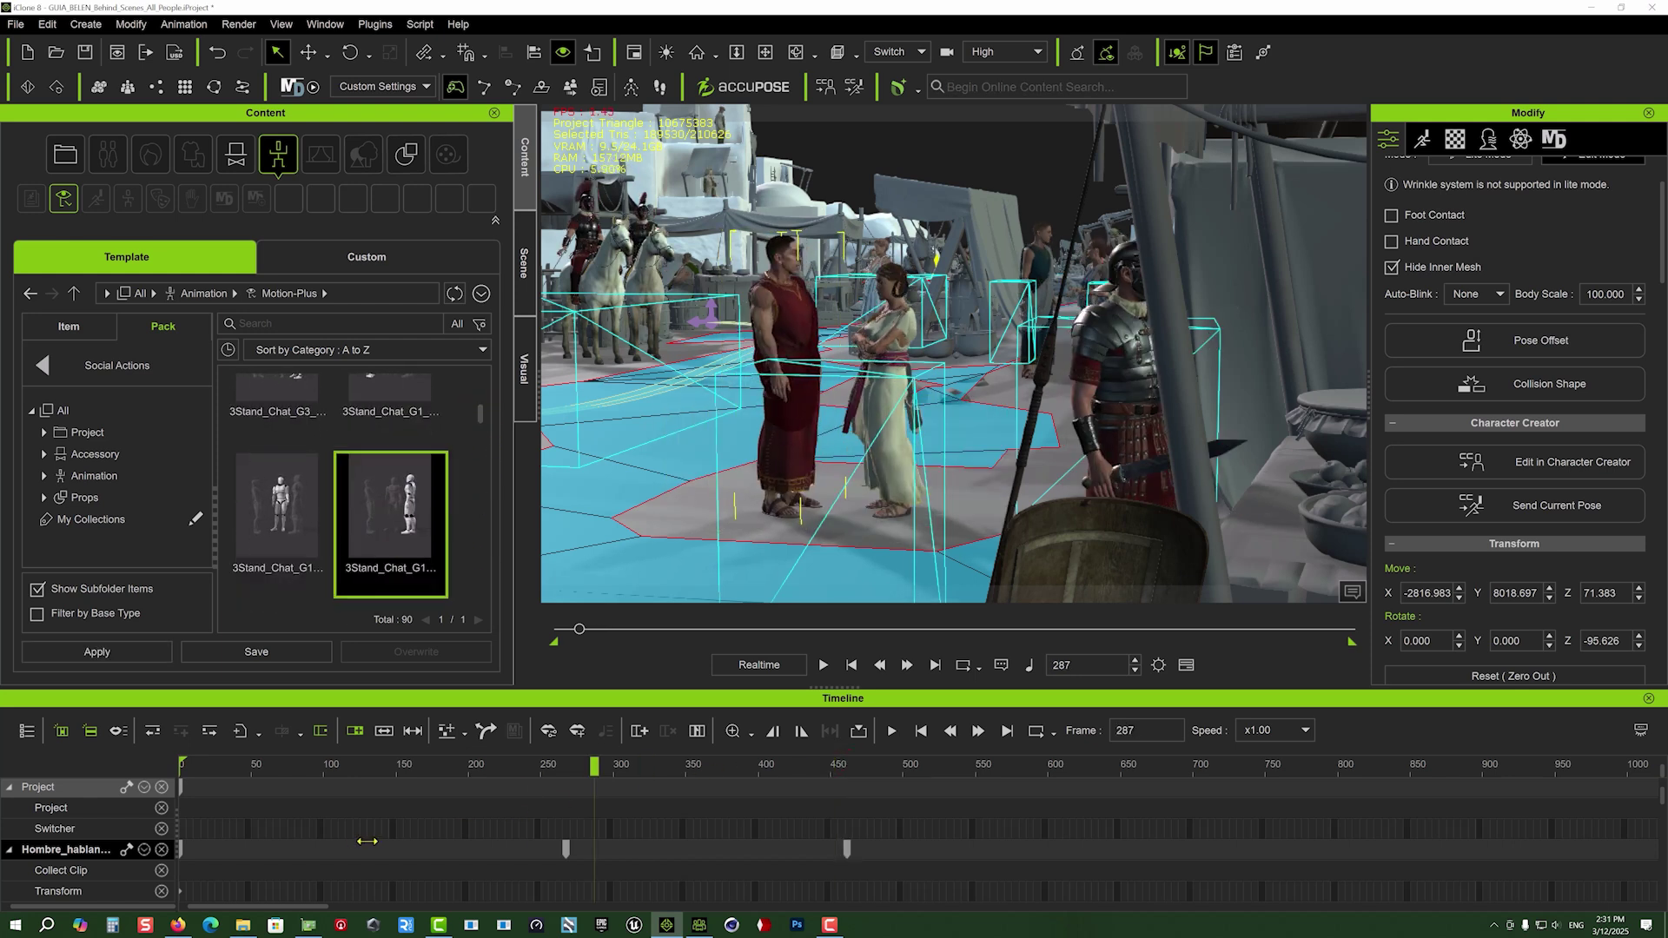
{"action": "left_click", "coordinate": [821, 665]}
Step: Open the man's AccuPOSE Edit Motion Layer and pick his head joint
{"action": "double_click", "coordinate": [816, 330]}
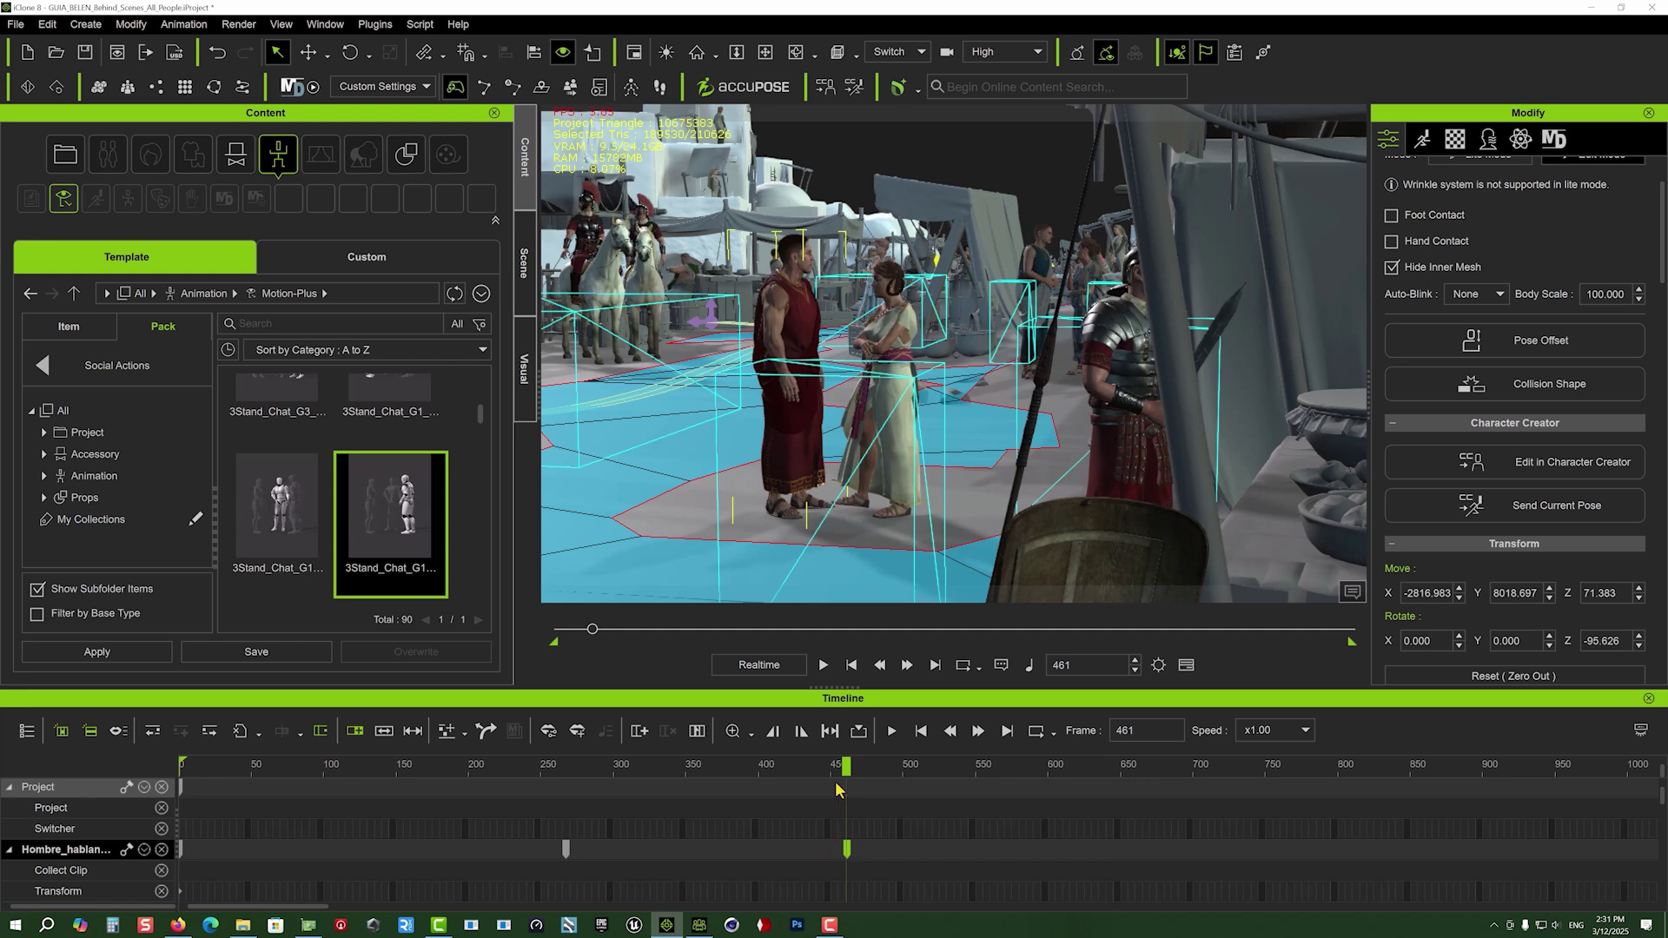
{"action": "left_click", "coordinate": [456, 228]}
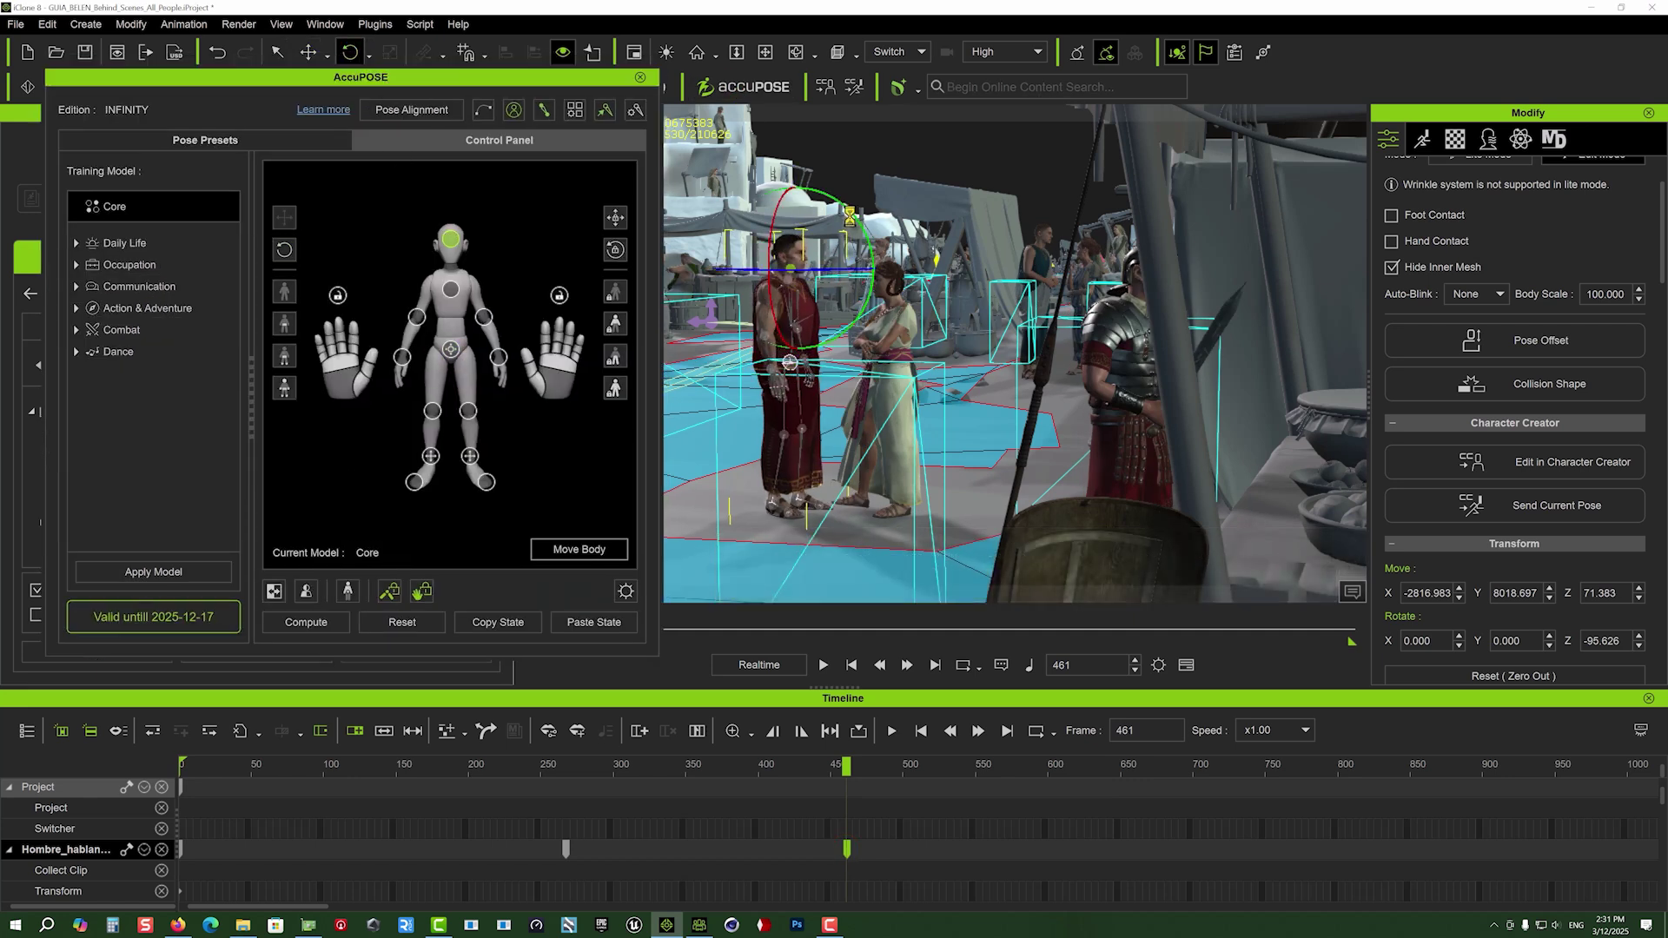
{"action": "left_click", "coordinate": [640, 77]}
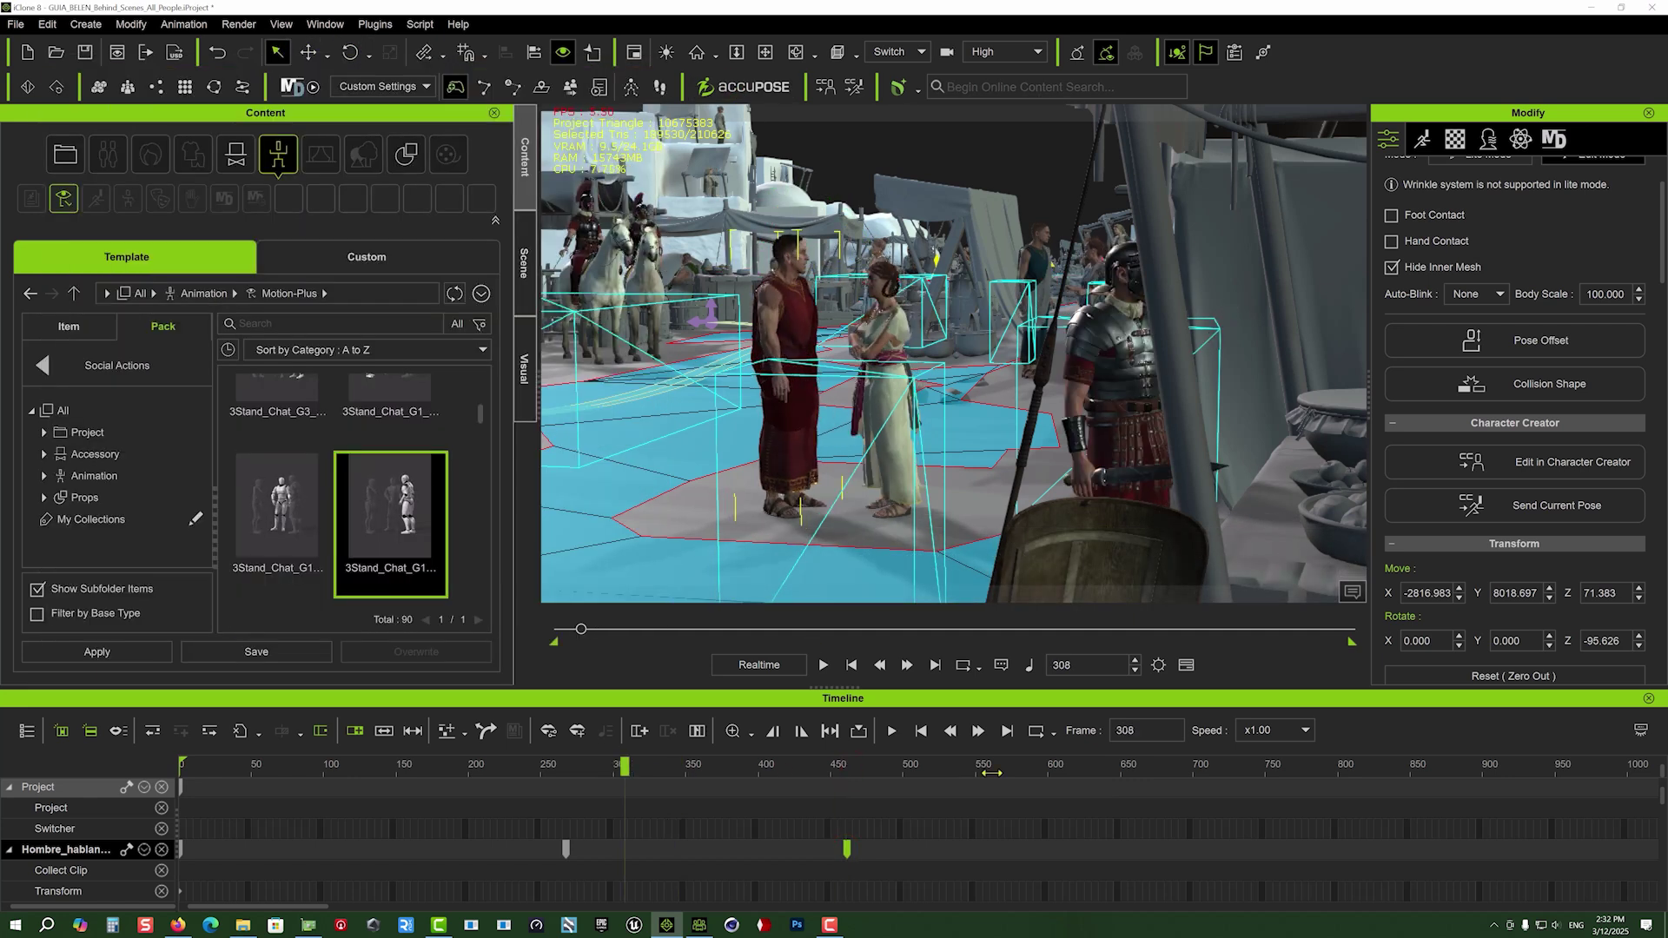
{"action": "key", "text": "ctrl+z"}
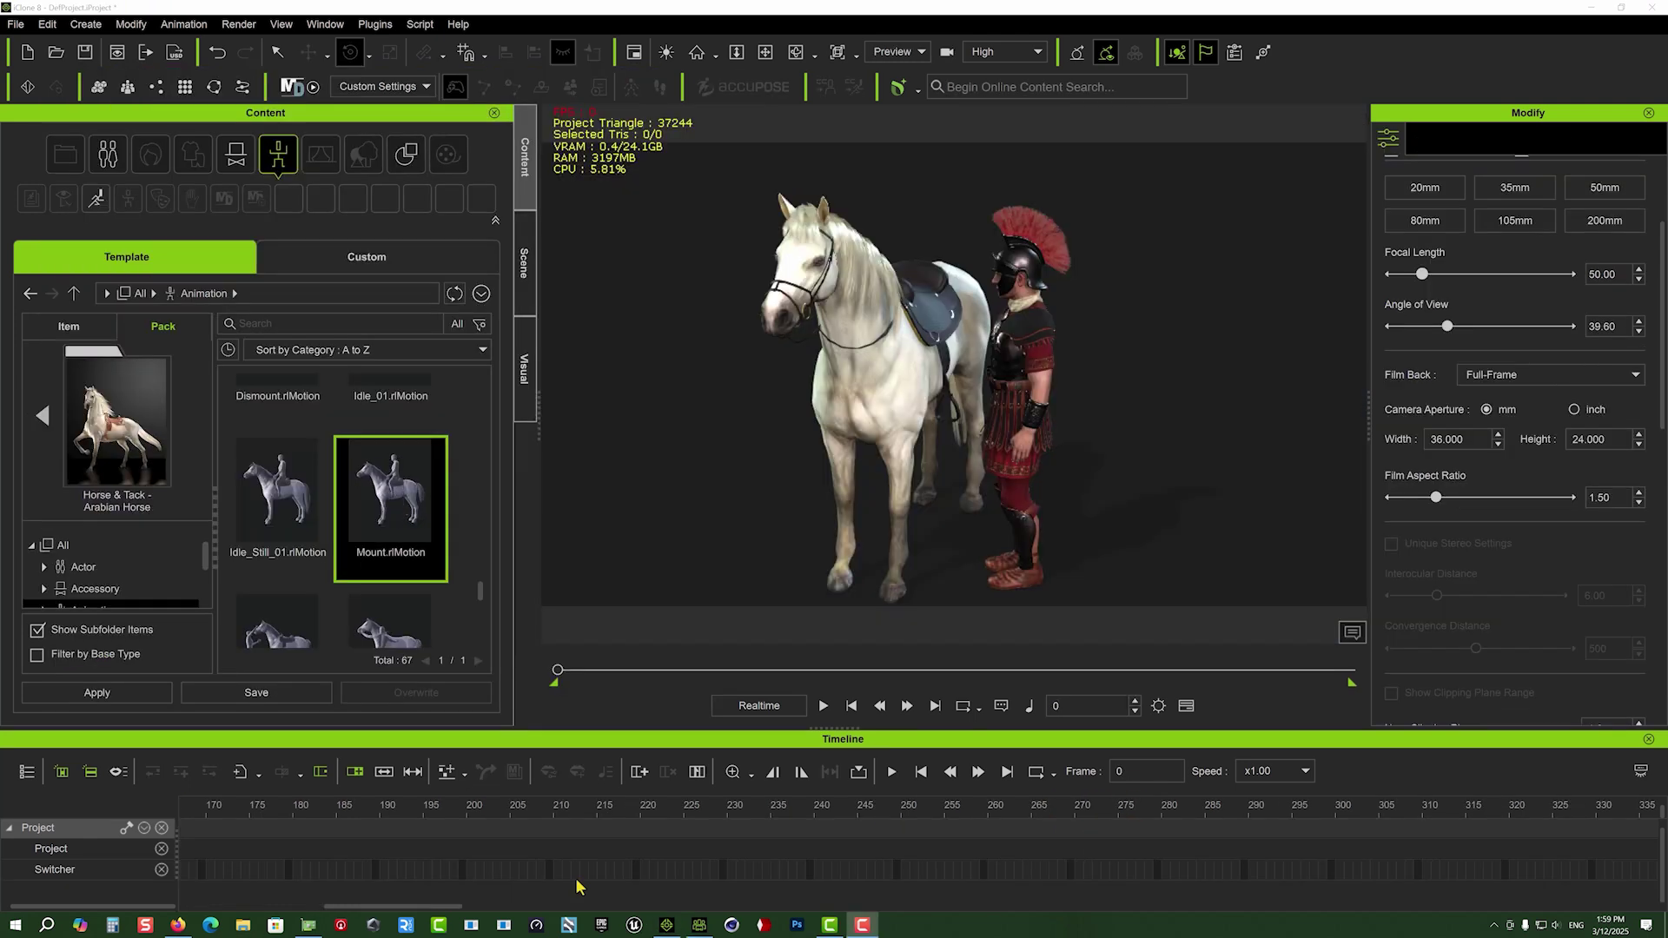
Step: Select the Roman soldier and play his Mount motion on the horse
{"action": "left_click", "coordinate": [1021, 392]}
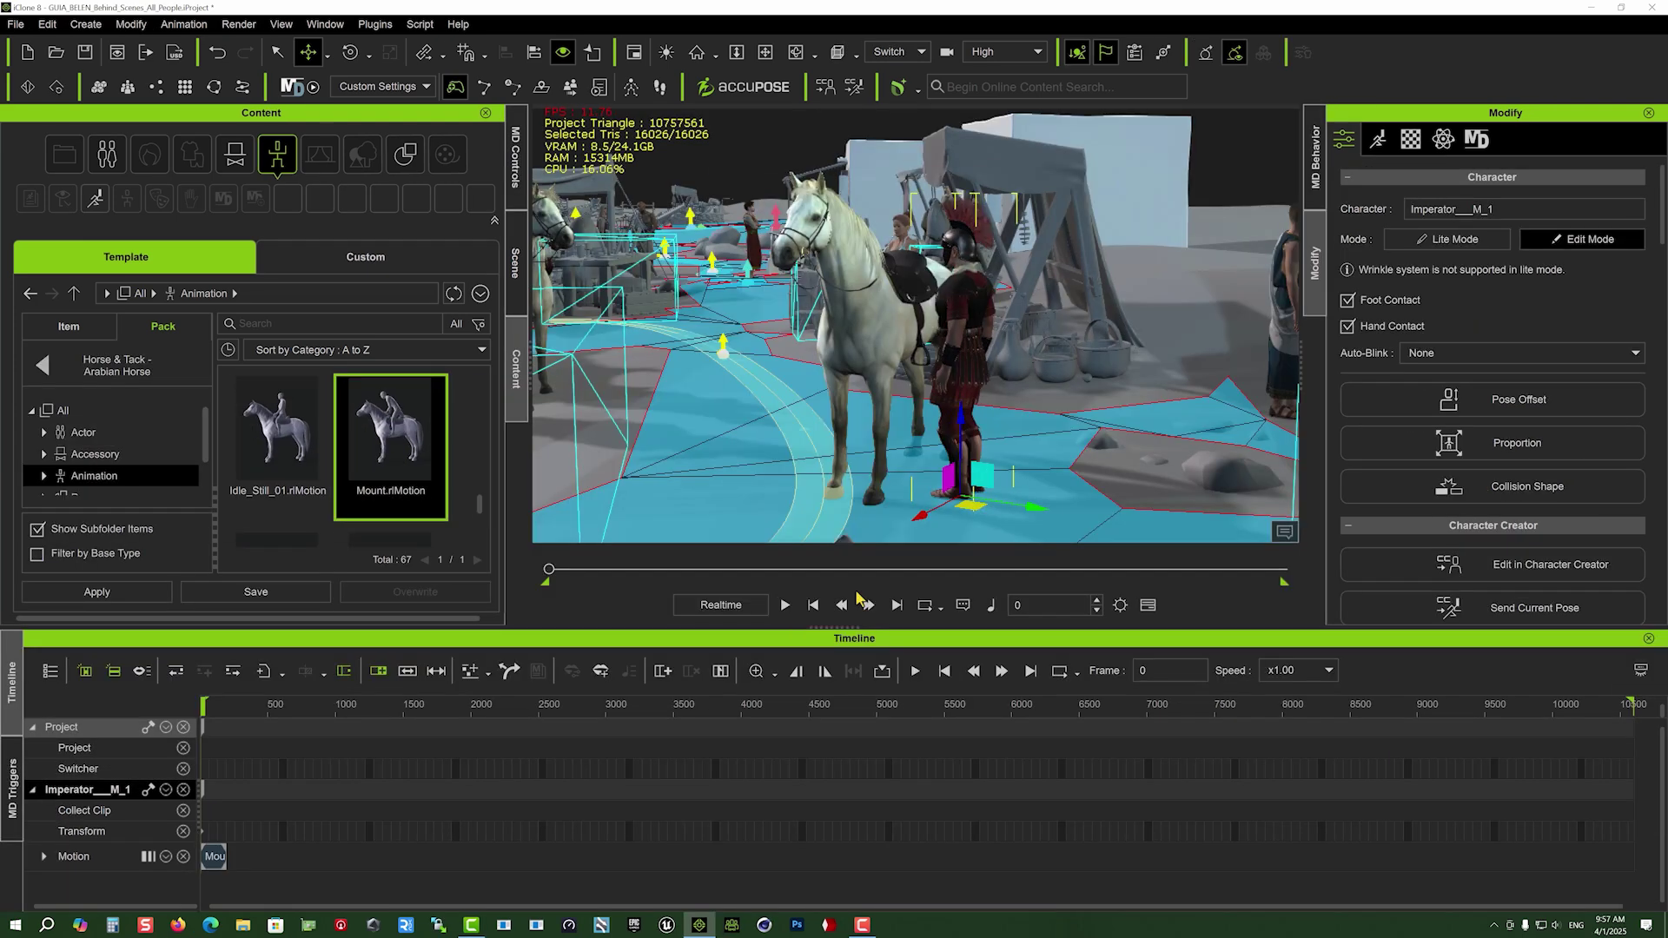
{"action": "key", "text": "w"}
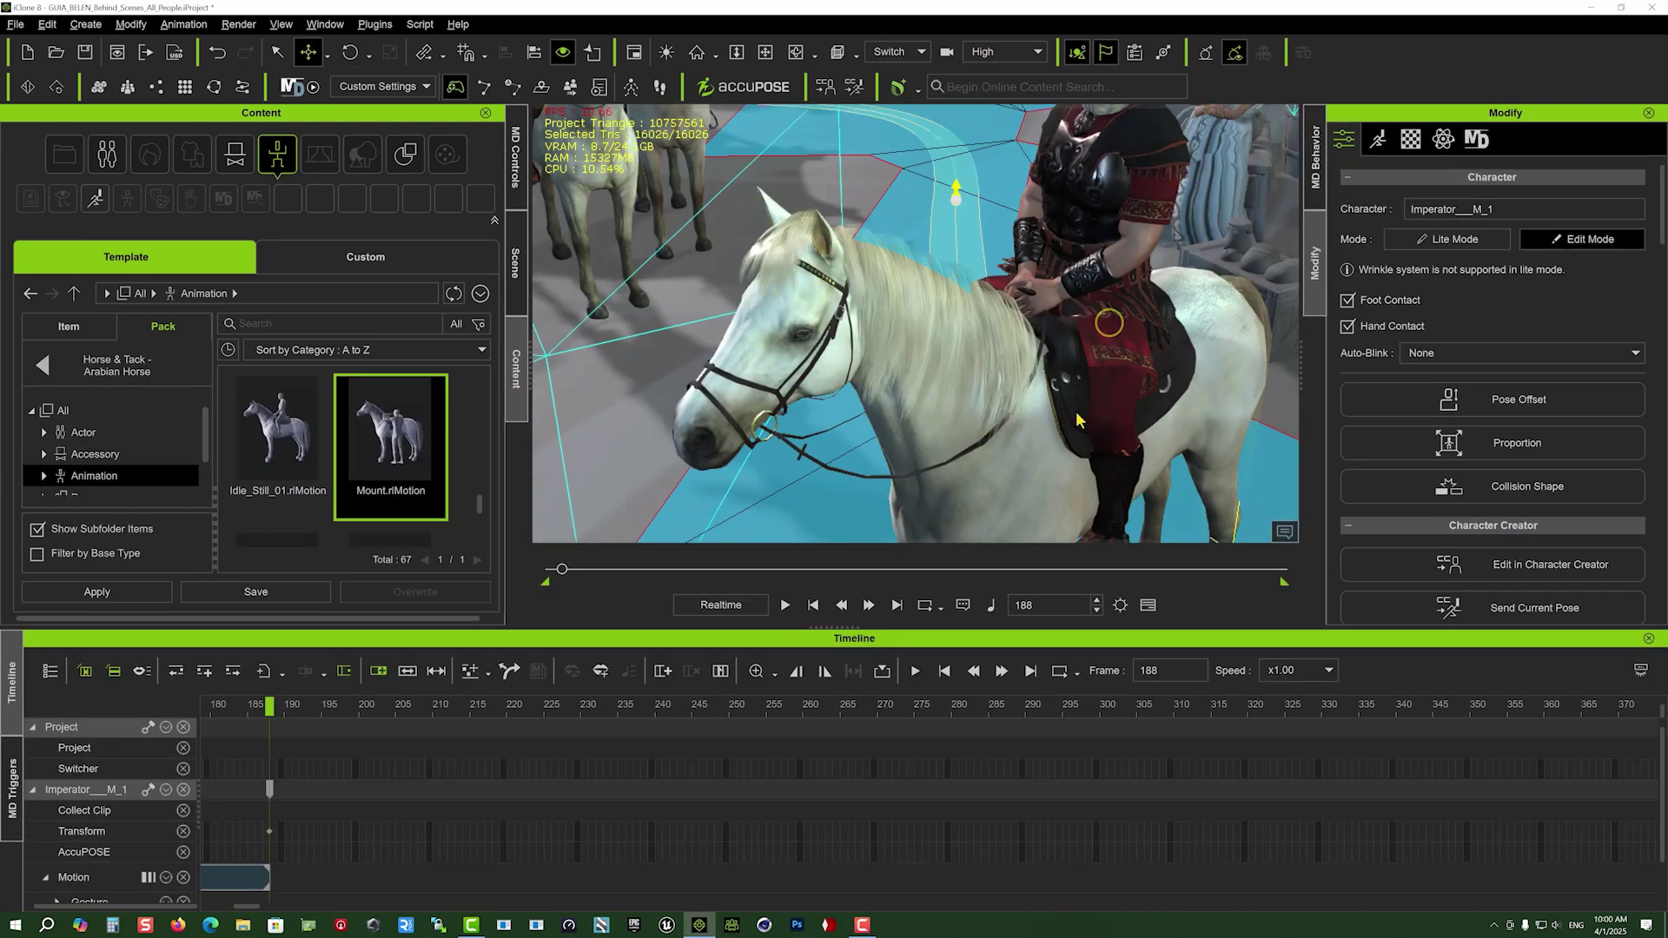
{"action": "left_click", "coordinate": [785, 606]}
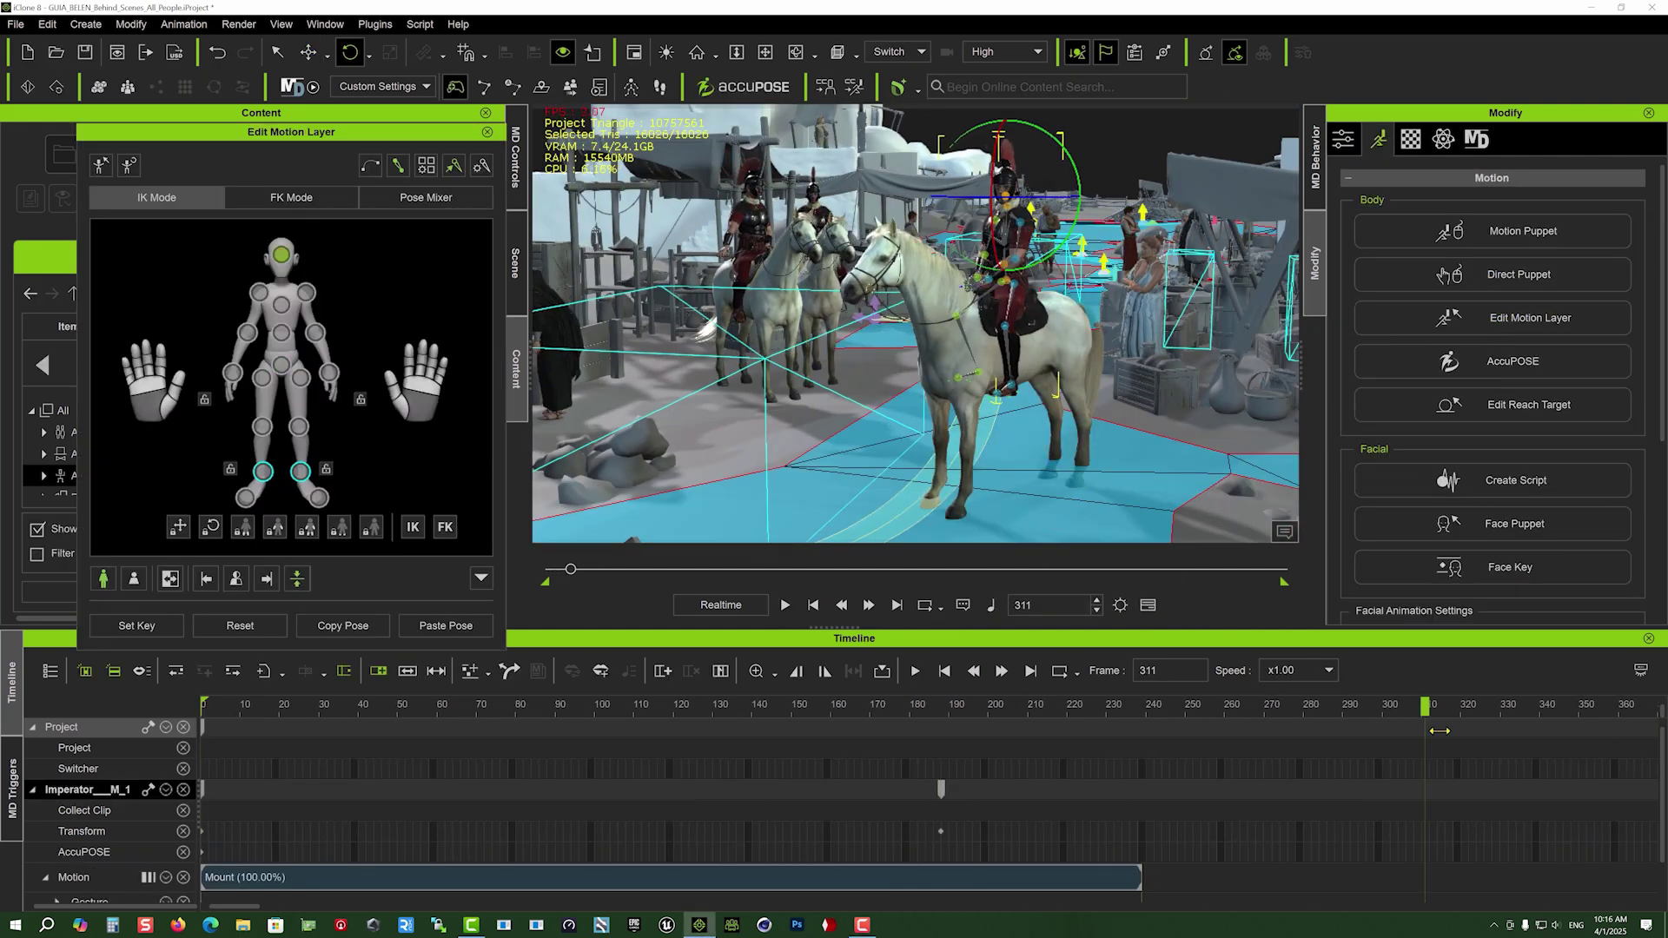
{"action": "left_click_drag", "start_coordinate": [244, 906], "coordinate": [274, 914]}
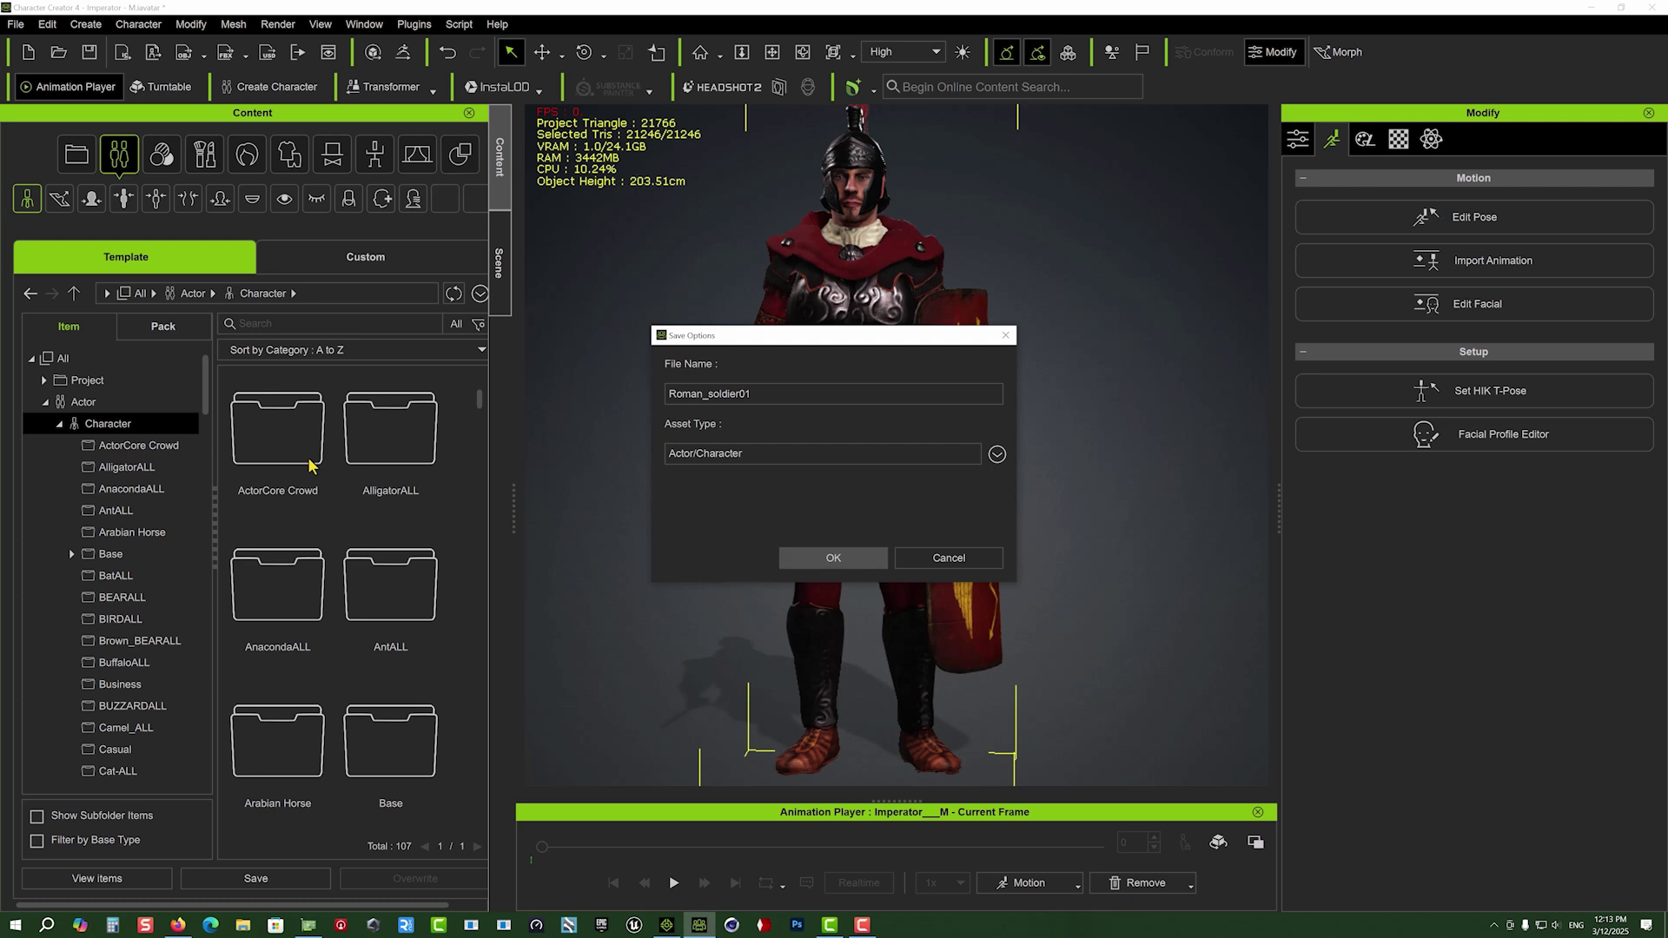
Step: Show Roman_soldier01 in the Custom character library, then access the File menu
{"action": "left_click", "coordinate": [343, 252]}
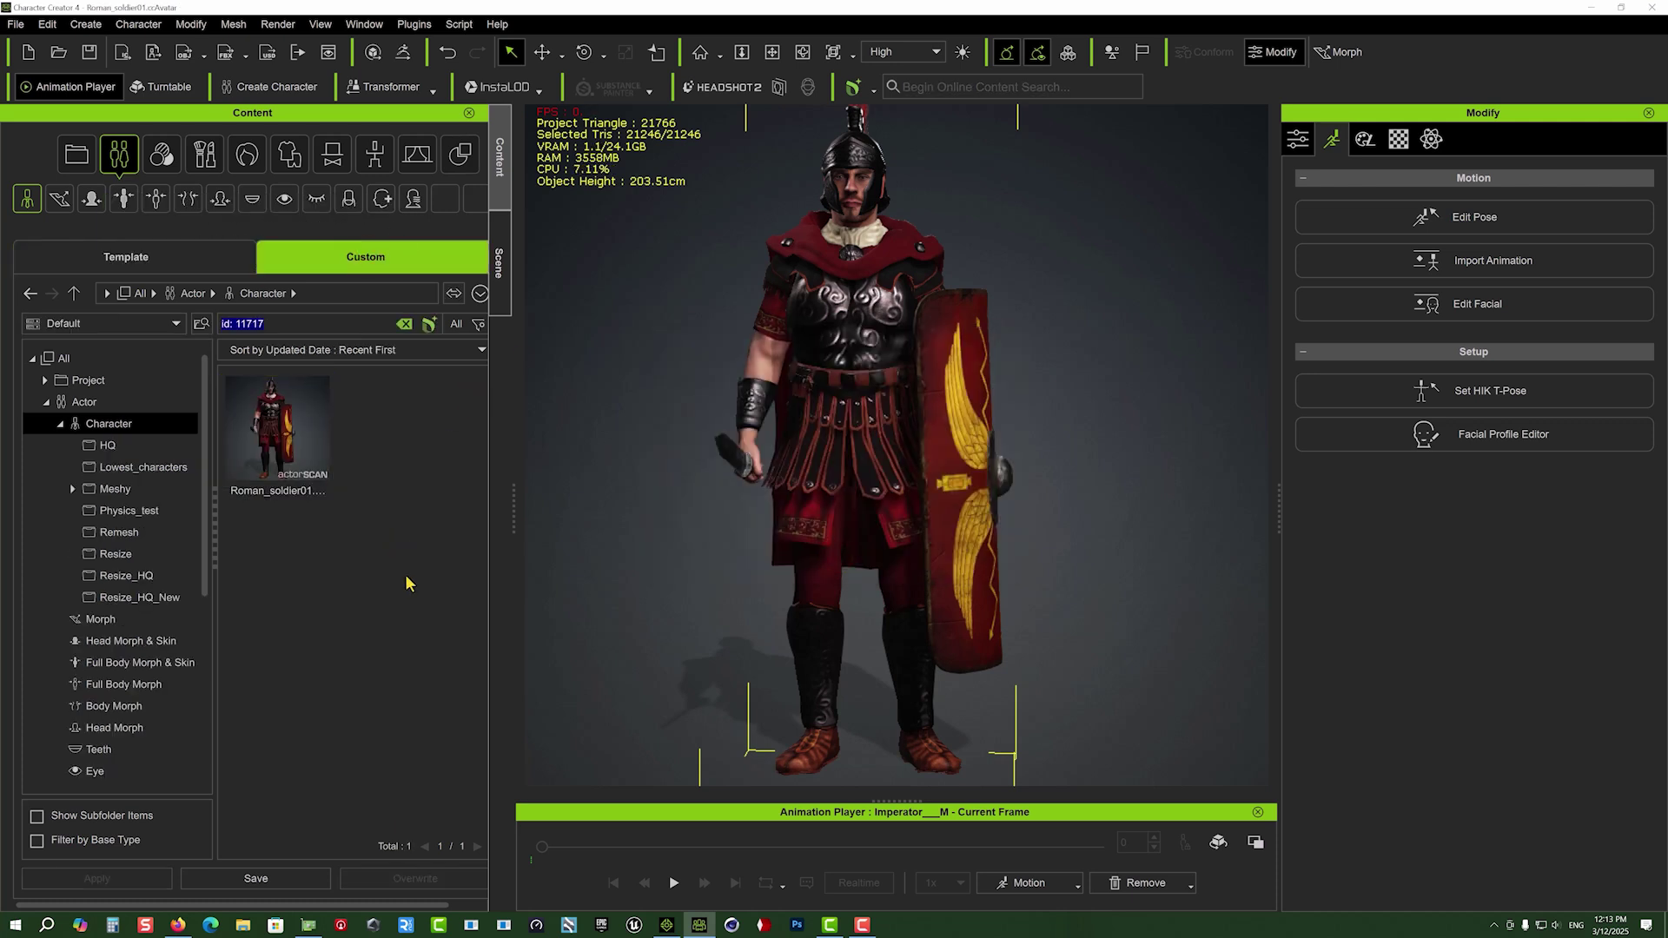
{"action": "left_click", "coordinate": [18, 24]}
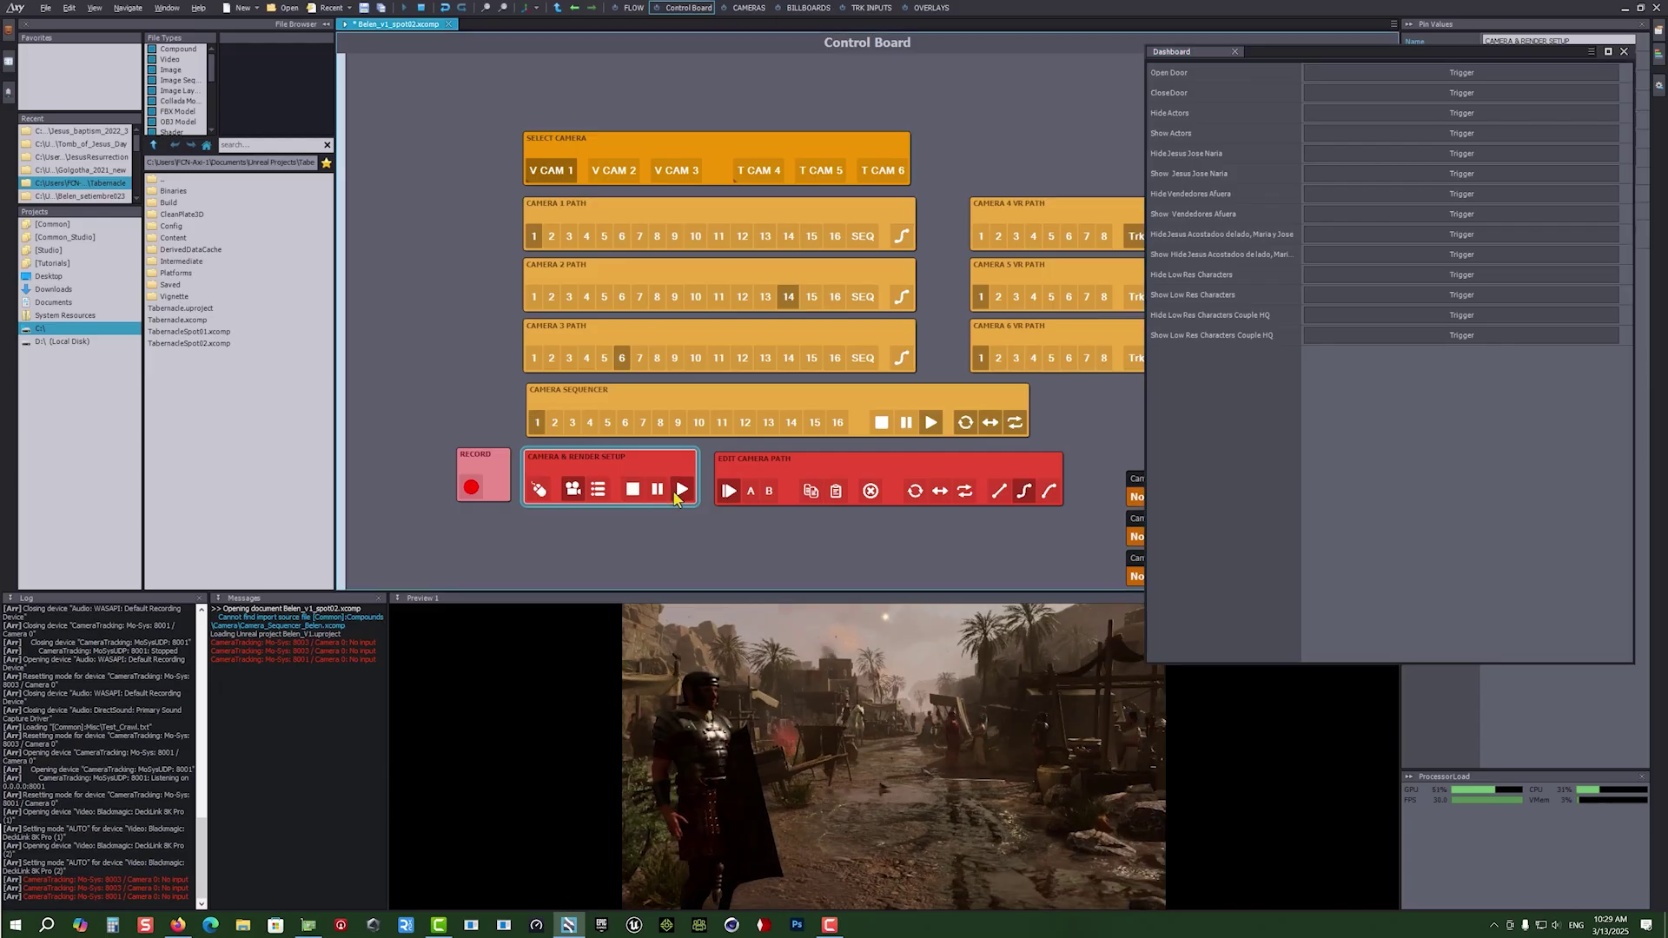
Step: Start the Camera & Render Setup shot playback past the soldier
{"action": "left_click", "coordinate": [678, 491]}
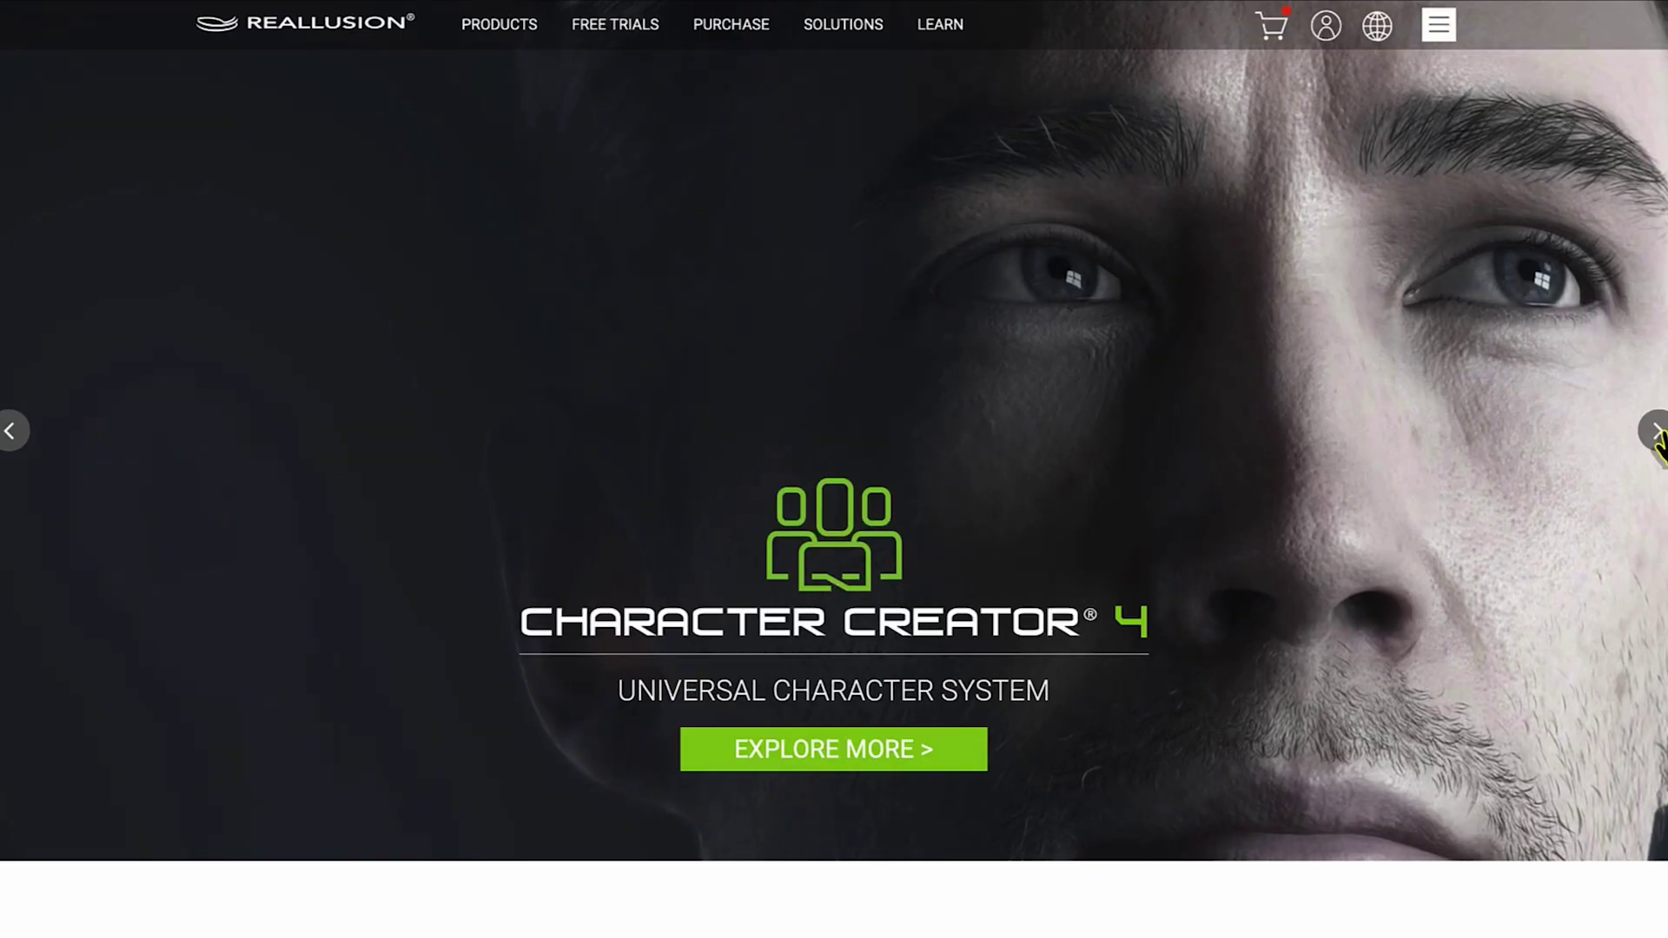
Step: Advance the homepage carousel to iClone 8, then select the village props and rock actors
{"action": "left_click", "coordinate": [1655, 432]}
{"action": "scroll", "coordinate": [1529, 799], "scroll_direction": "down", "scroll_amount": 5}
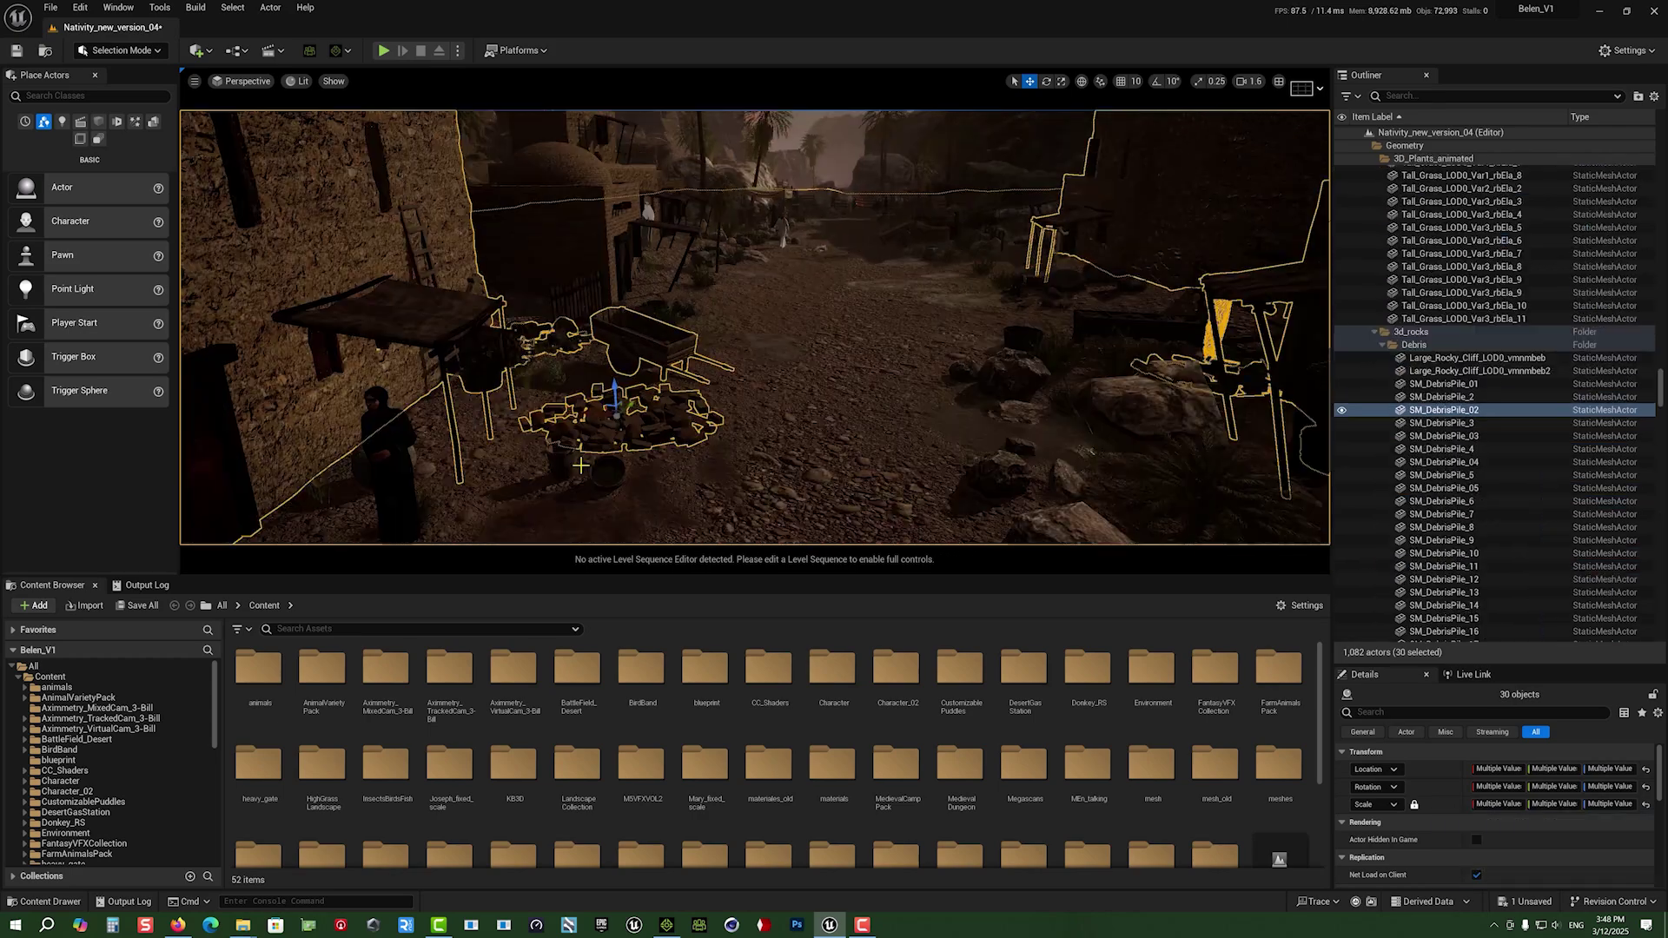
{"action": "left_click", "coordinate": [1173, 467], "text": "ctrl"}
{"action": "key", "text": "ctrl+z"}
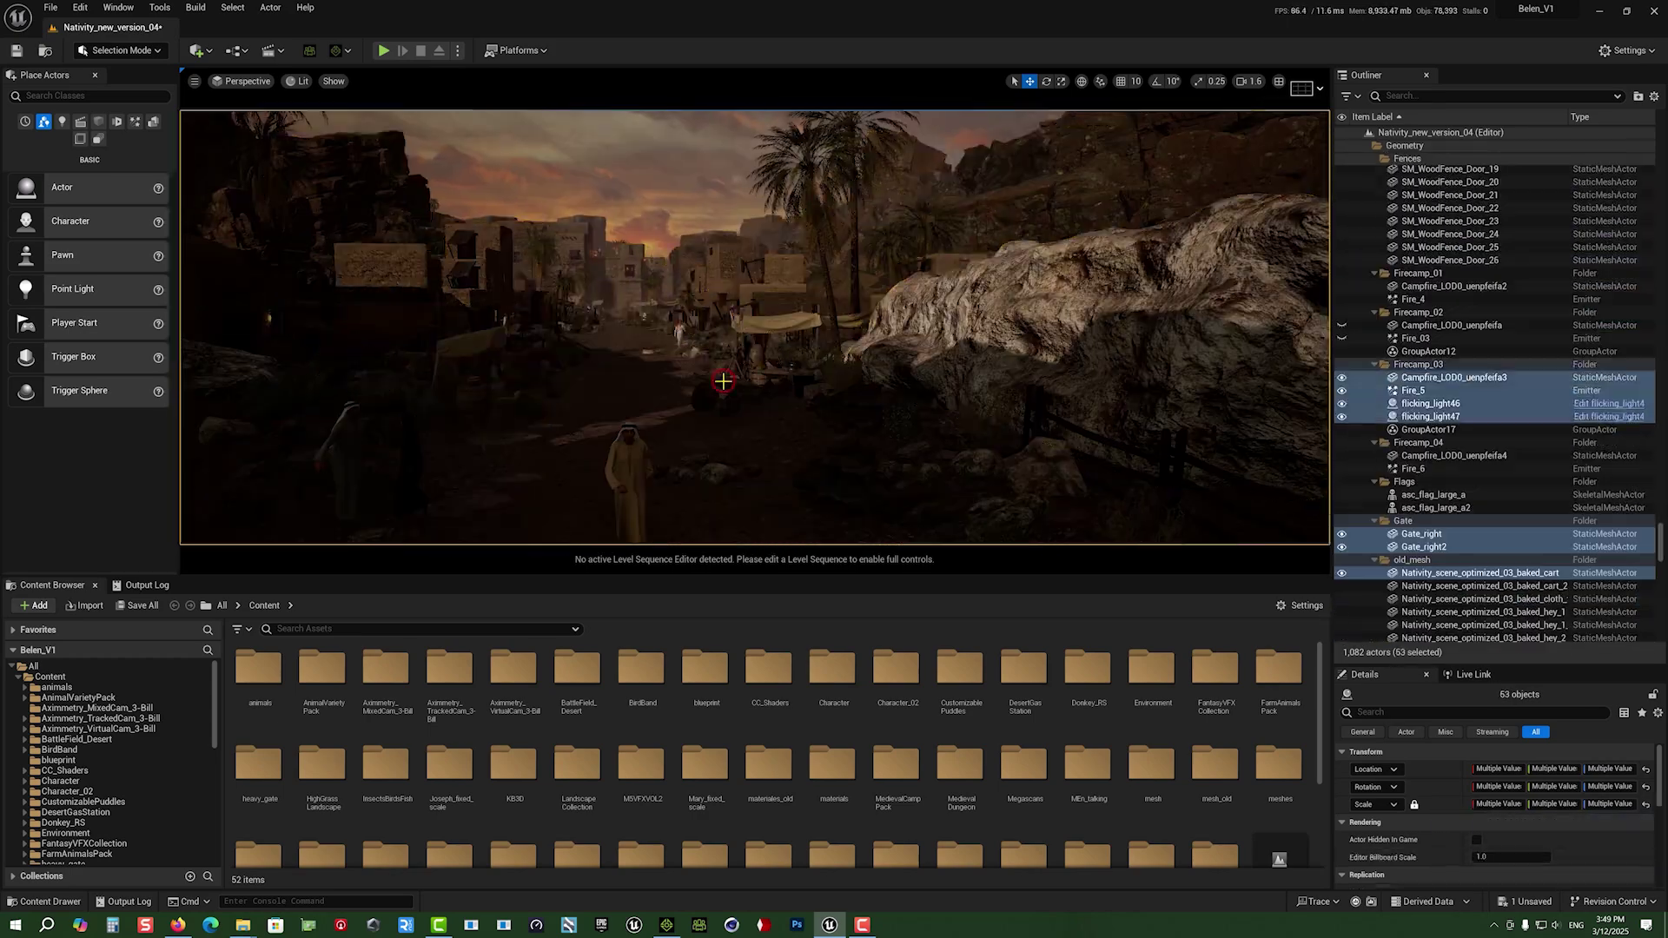
{"action": "left_click", "coordinate": [747, 423], "text": "ctrl"}
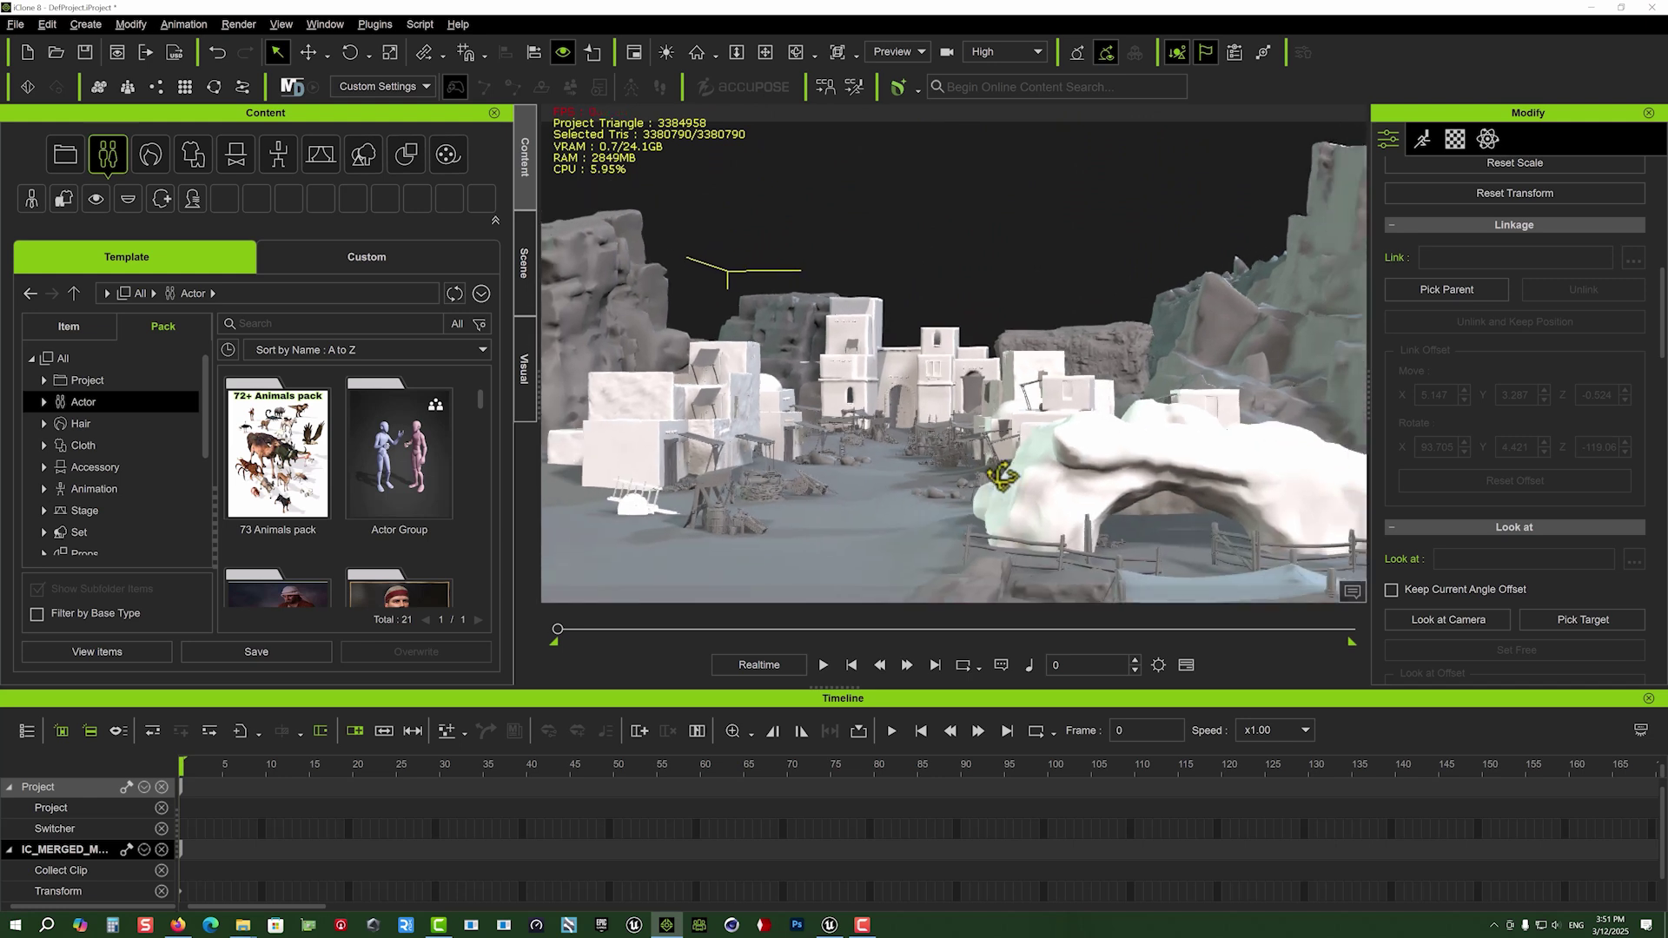
Step: Generate a NavMesh and set the merged entrance prop as a NavMesh surface
{"action": "middle_click_drag", "start_coordinate": [890, 472], "coordinate": [979, 403]}
{"action": "left_click", "coordinate": [86, 23]}
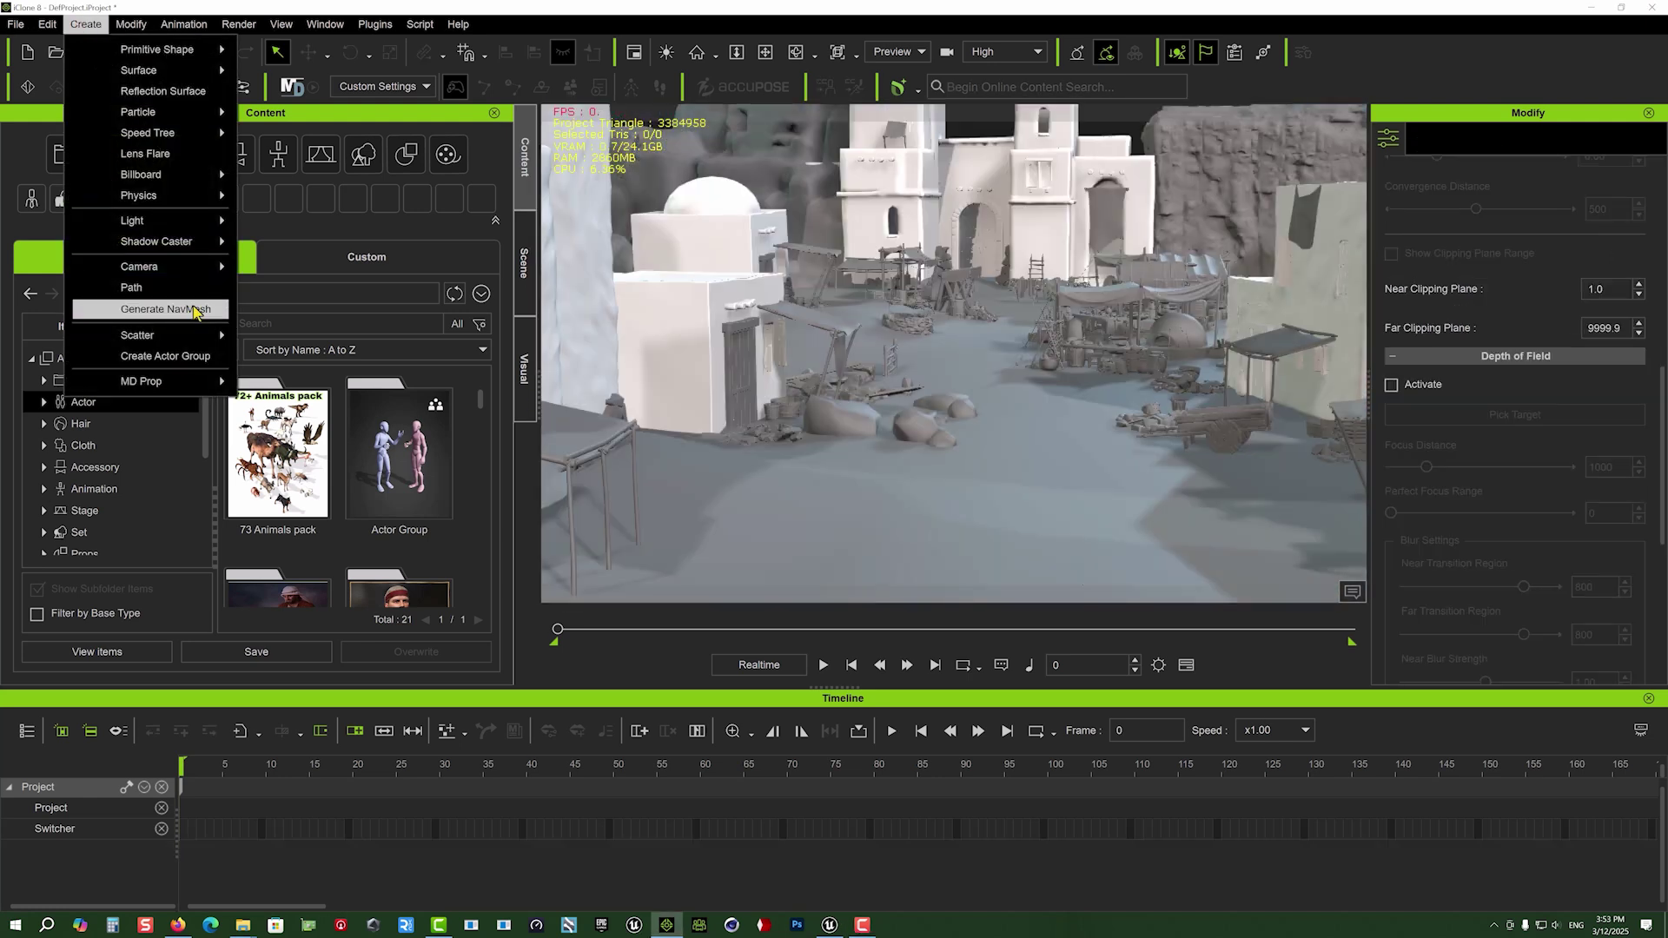
{"action": "left_click", "coordinate": [139, 305]}
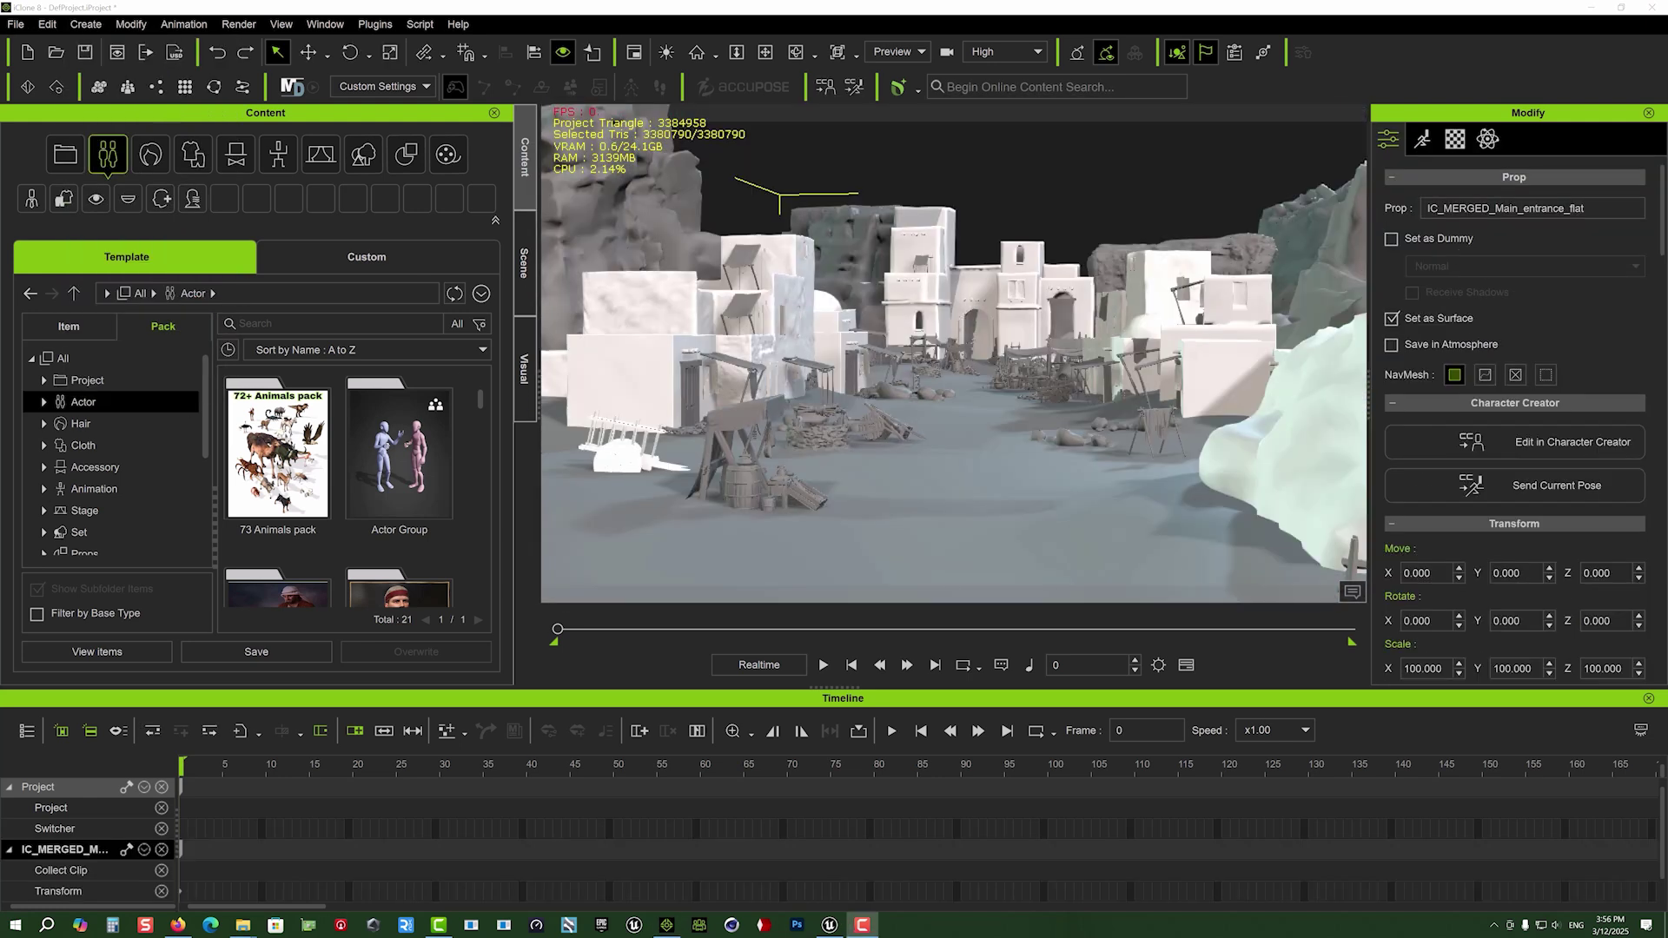
{"action": "left_click", "coordinate": [132, 23]}
{"action": "left_click", "coordinate": [148, 311]}
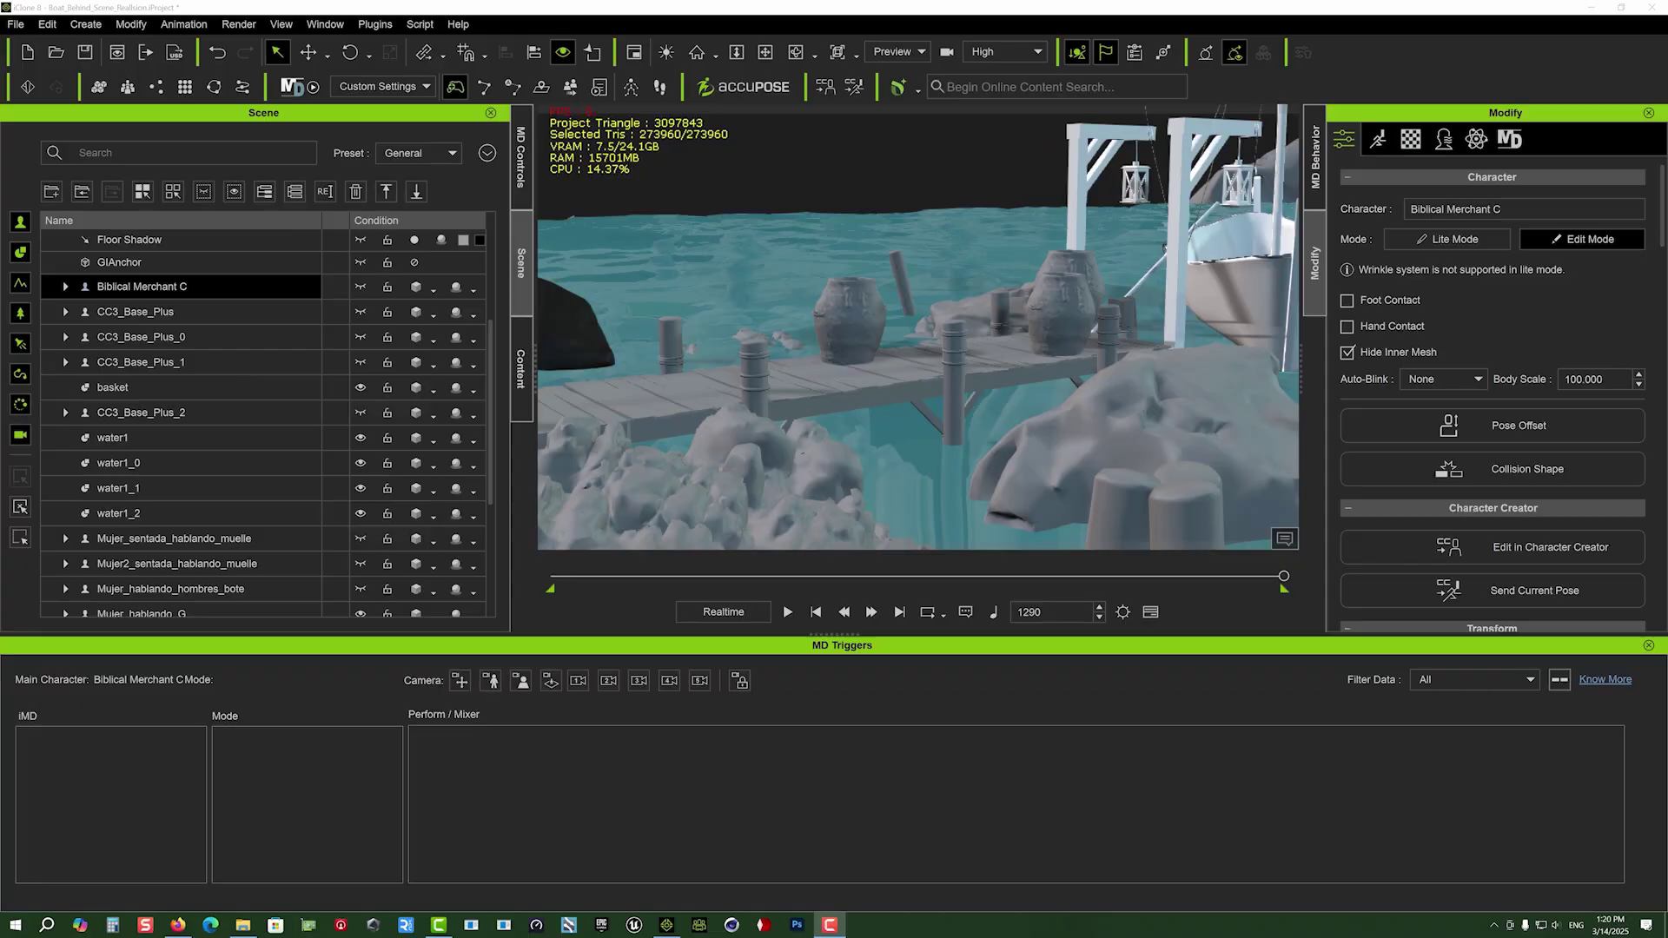
Step: Bring up the actions menu for the selected Golgotha actors in Unreal
{"action": "middle_click_drag", "start_coordinate": [860, 373], "coordinate": [964, 409]}
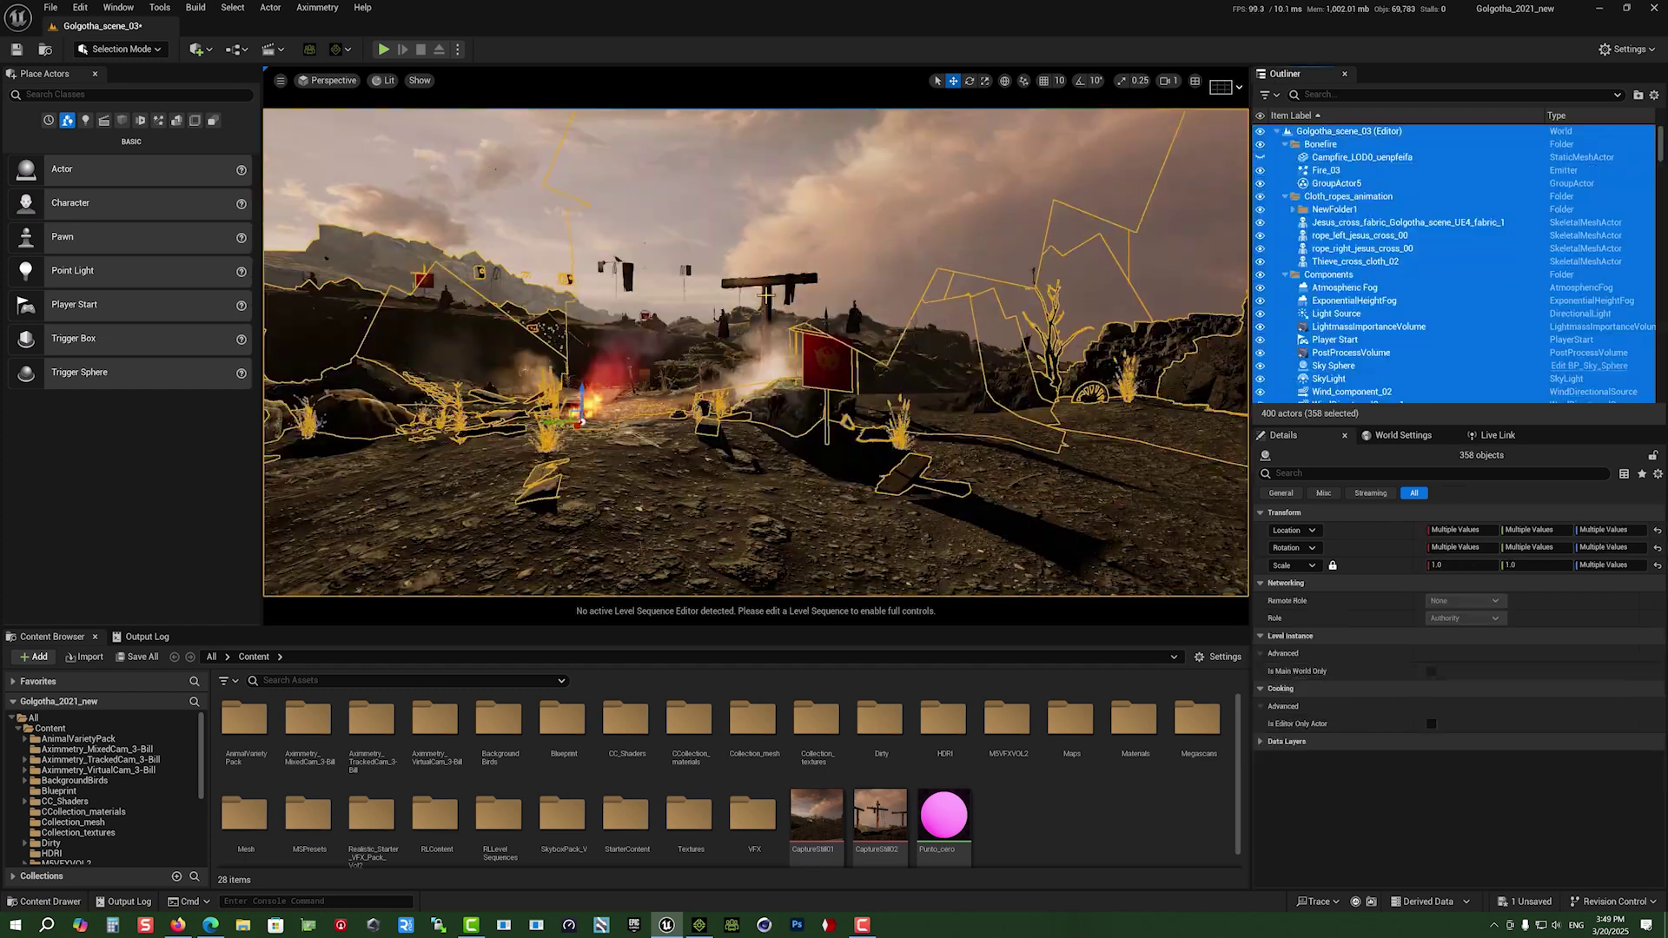
{"action": "right_click", "coordinate": [770, 300]}
{"action": "mouse_move", "coordinate": [834, 743]}
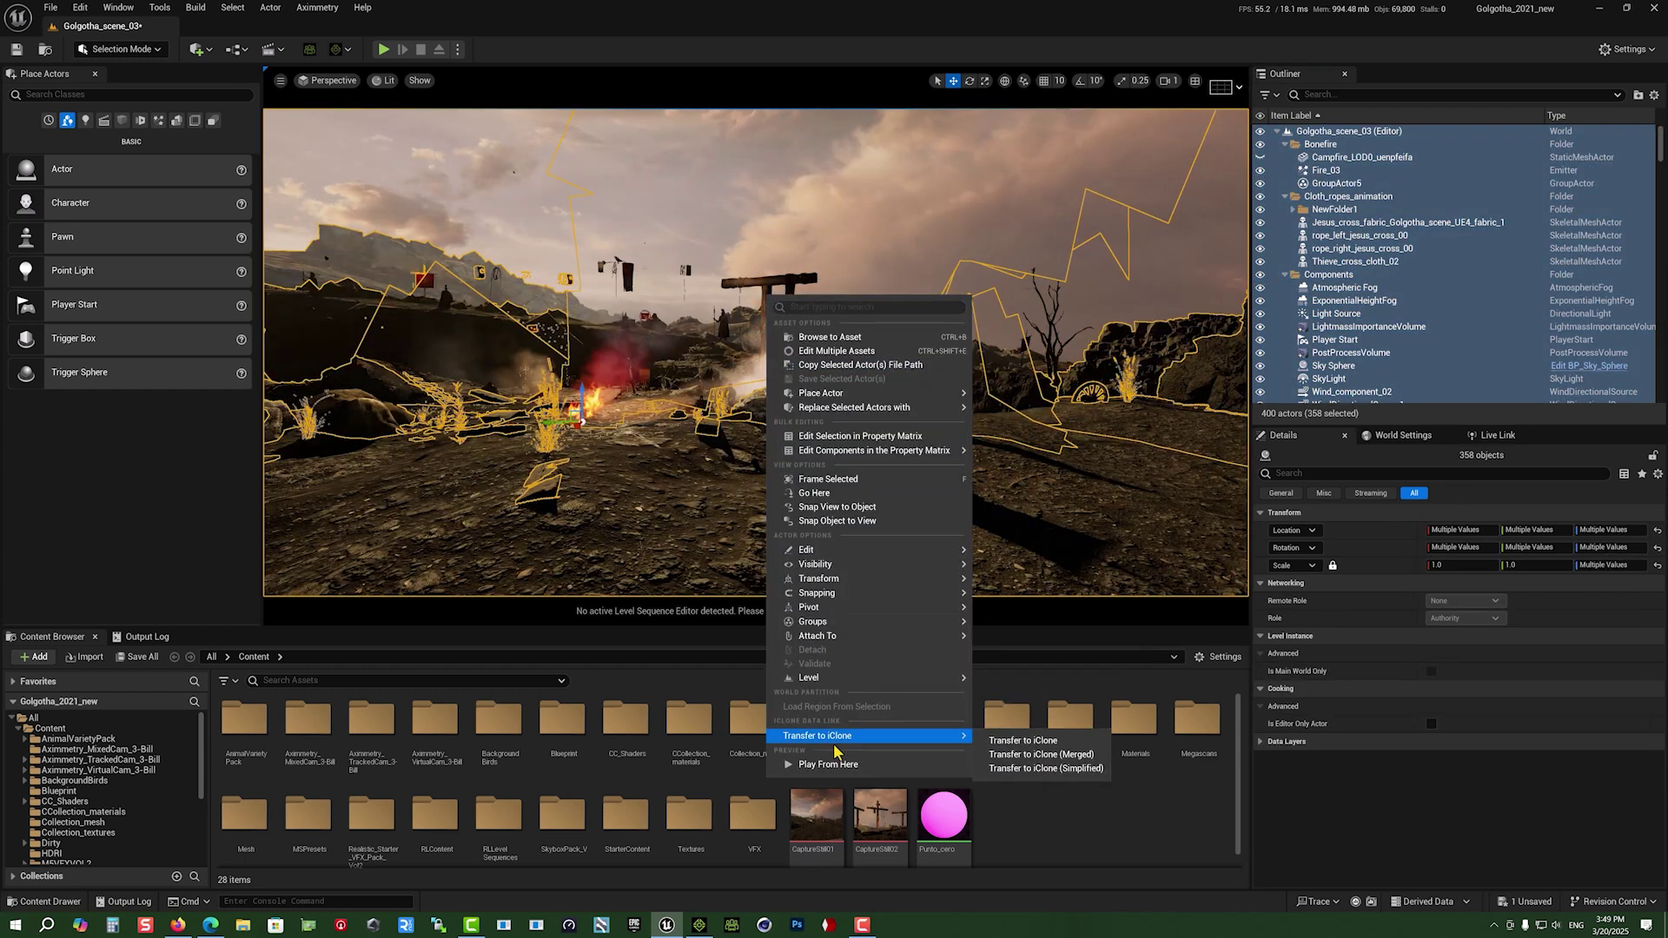
Step: Transfer the Golgotha level to iClone and fly toward the cross and rocks
{"action": "left_click", "coordinate": [1040, 758]}
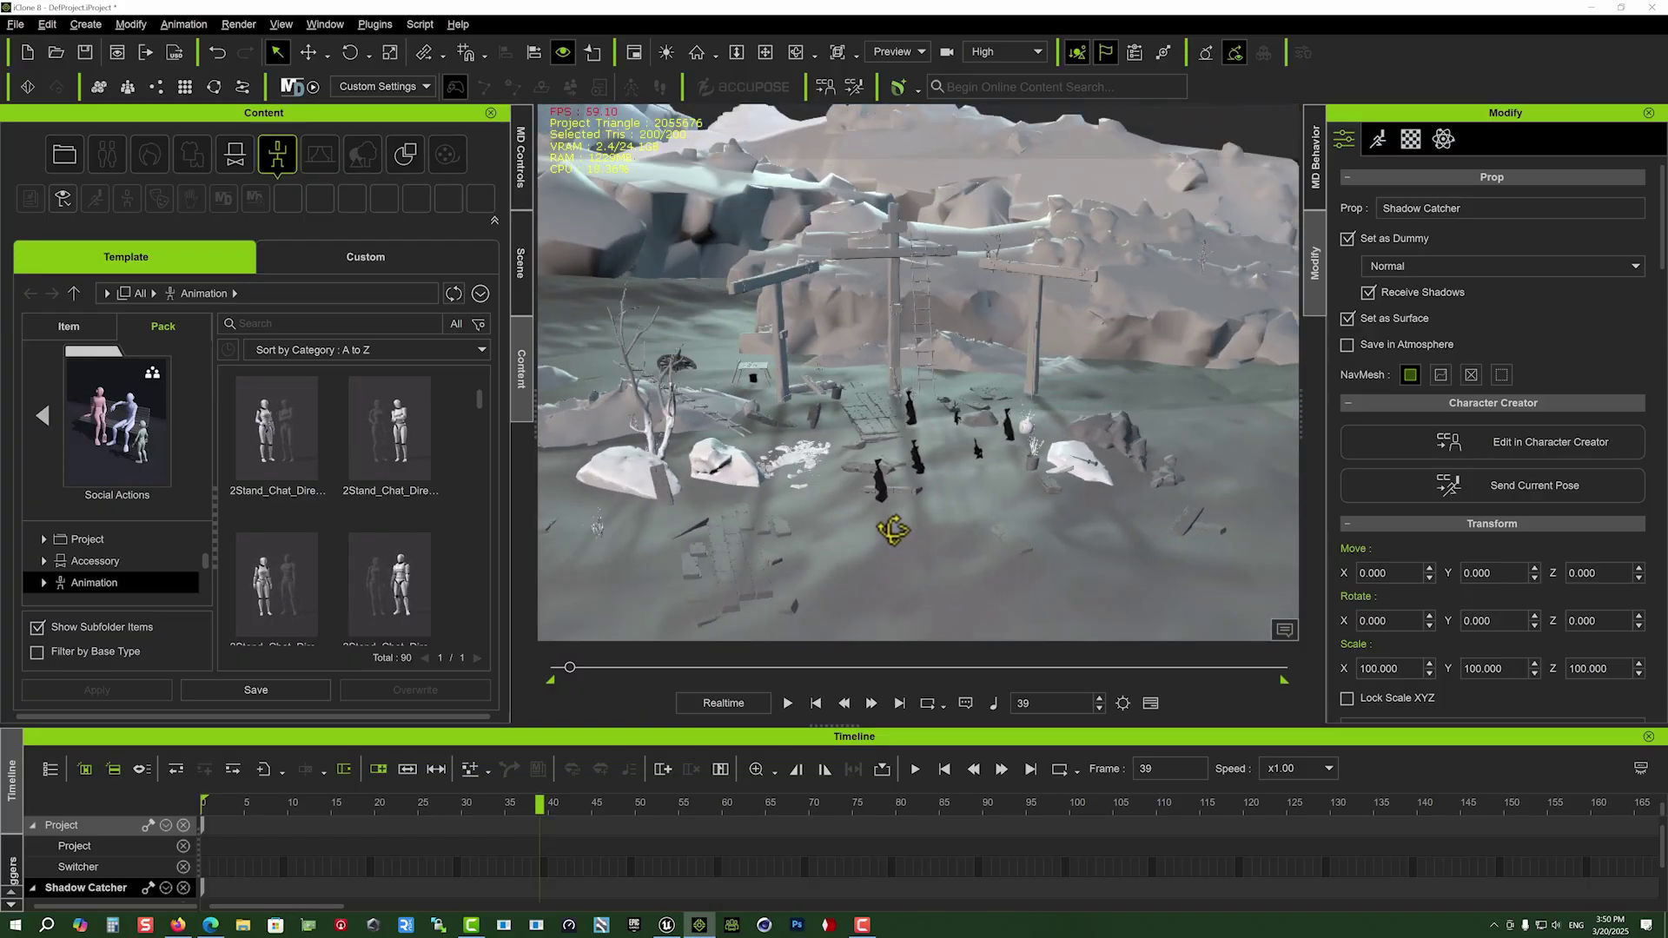
{"action": "scroll", "coordinate": [887, 504], "scroll_direction": "up", "scroll_amount": 10}
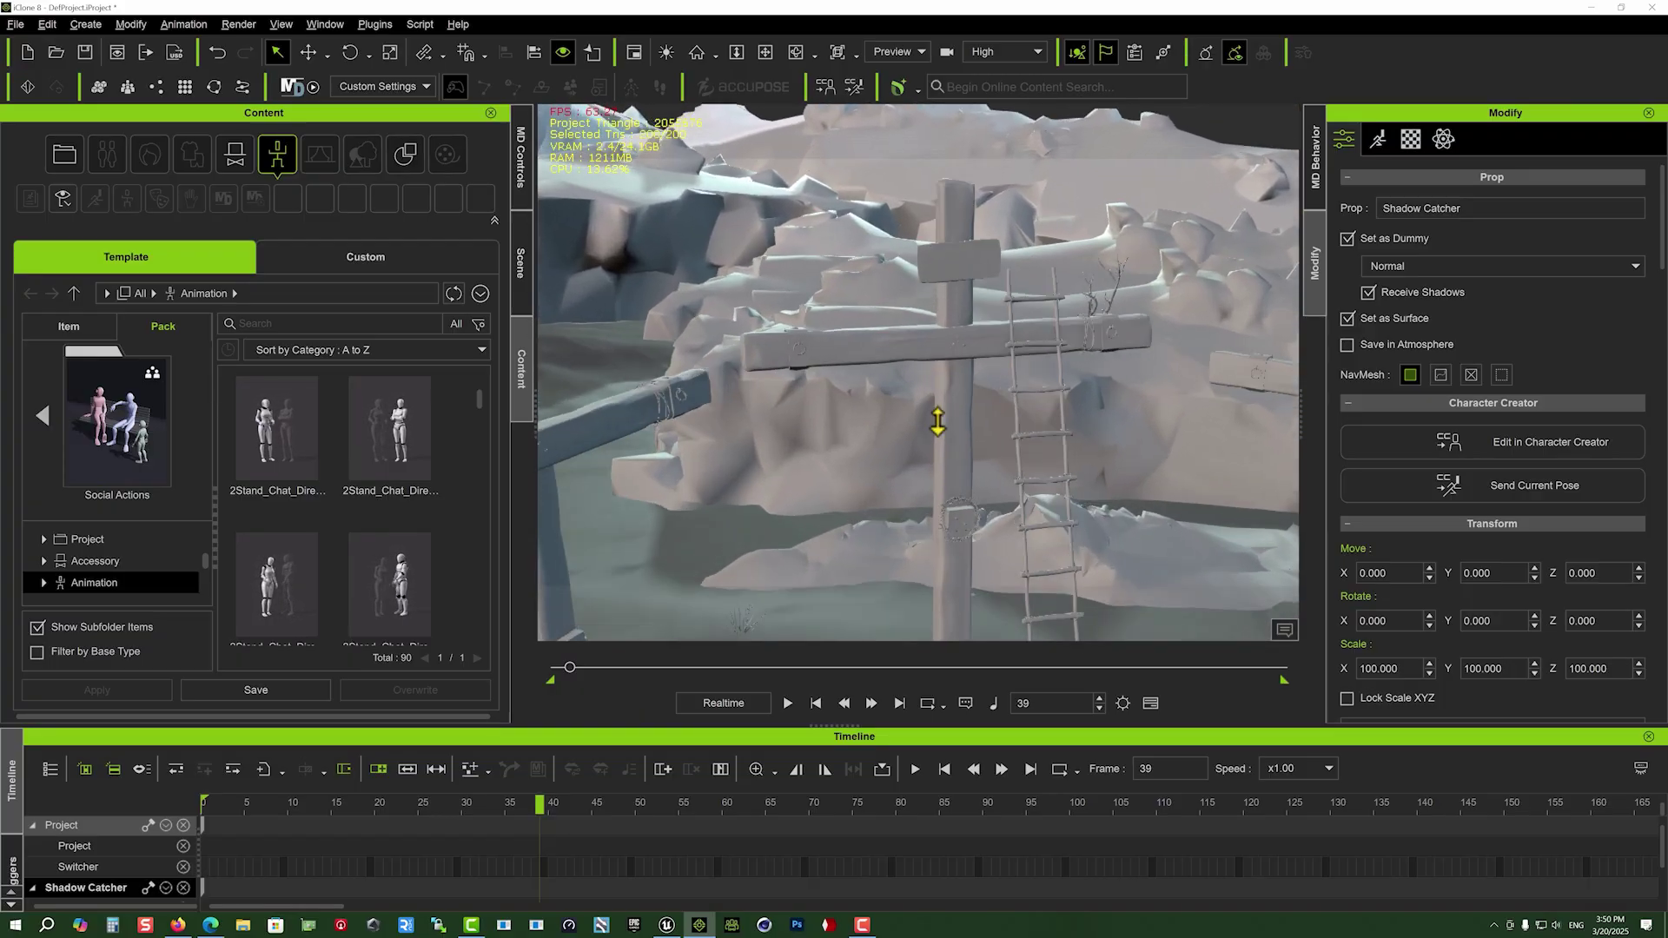
{"action": "scroll", "coordinate": [941, 478], "scroll_direction": "up", "scroll_amount": 10}
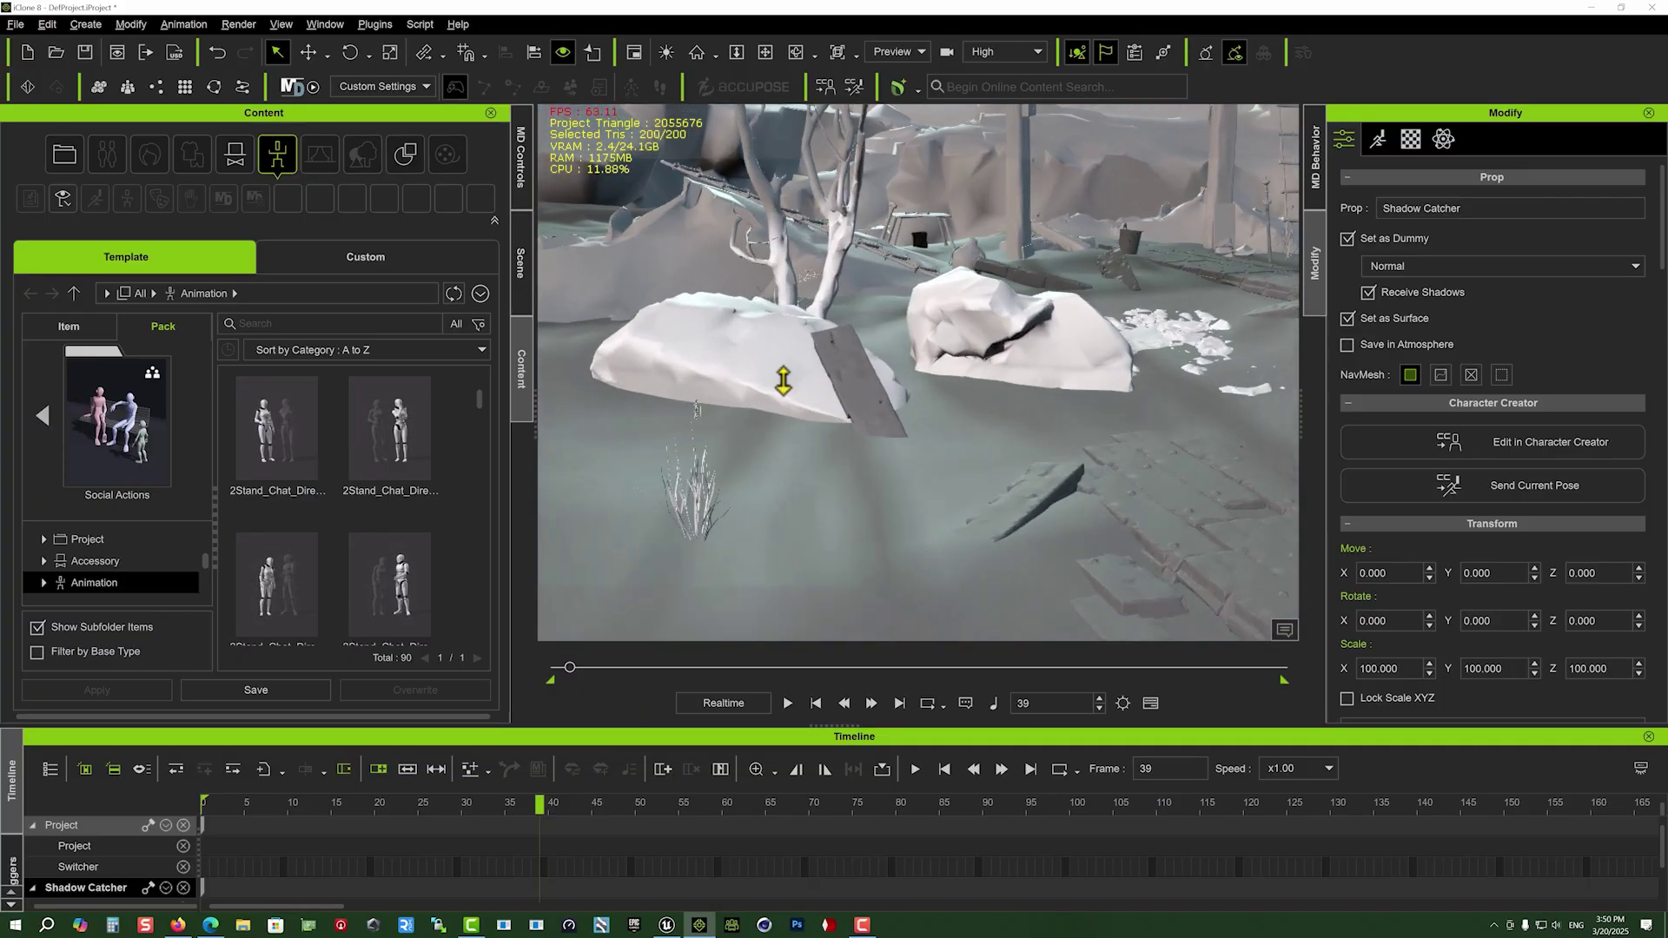
{"action": "scroll", "coordinate": [830, 327], "scroll_direction": "up", "scroll_amount": 10}
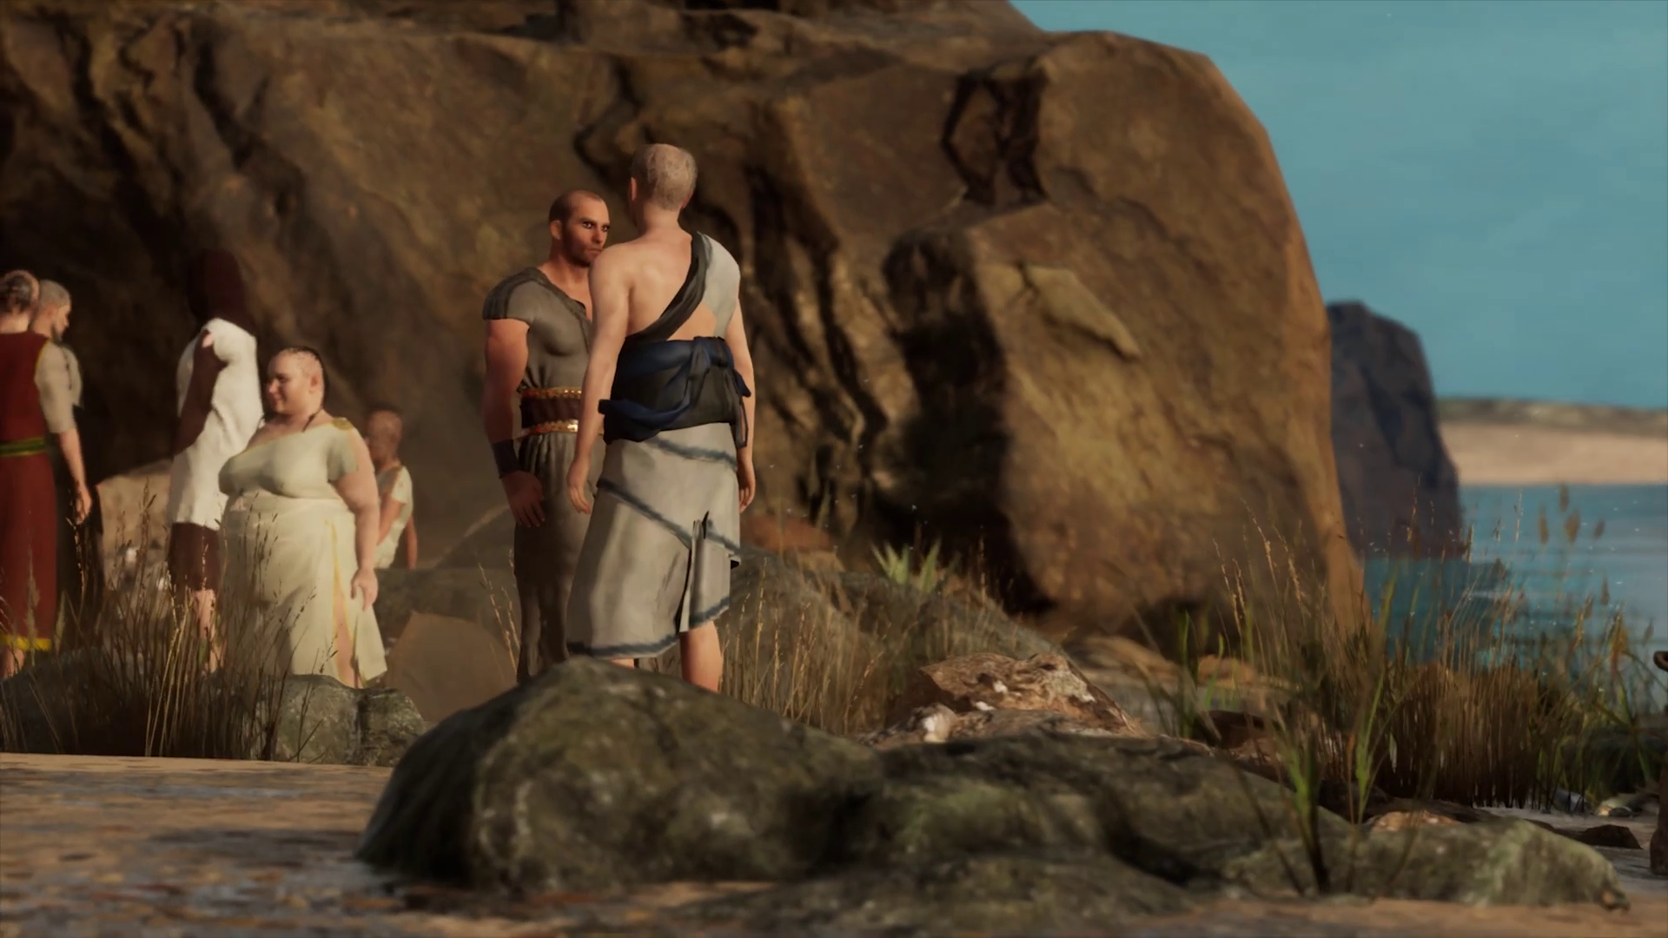
Step: Generate a navigation mesh with Agent Height set to 94
{"action": "left_click", "coordinate": [80, 26]}
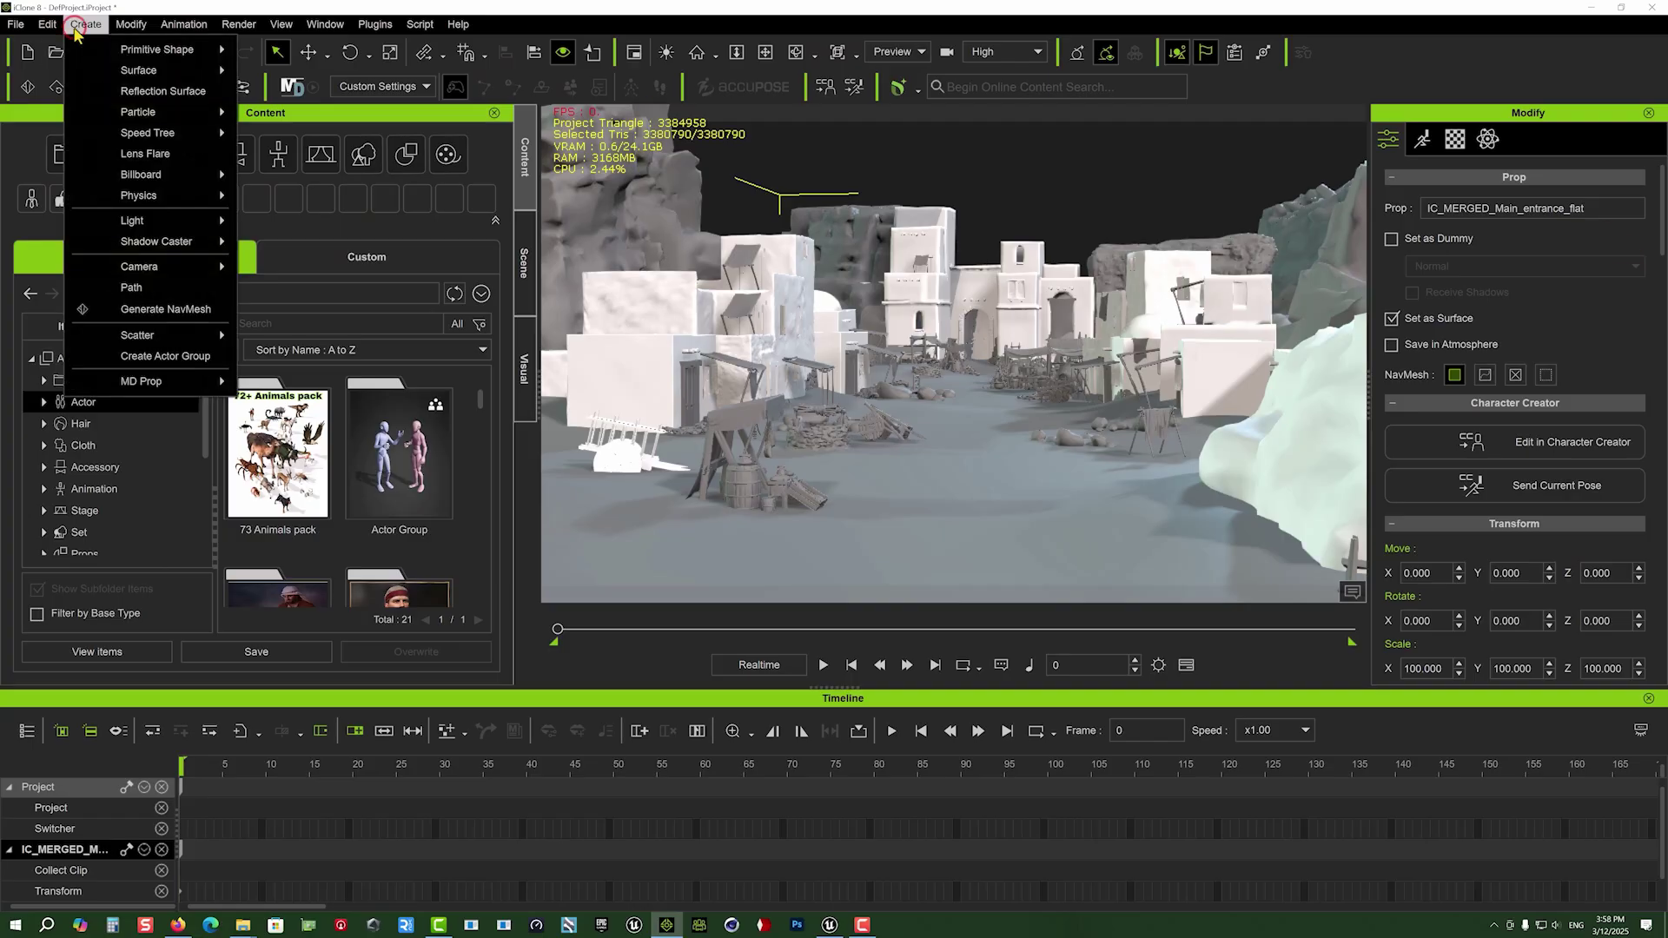
{"action": "left_click", "coordinate": [166, 311]}
{"action": "right_click_drag", "start_coordinate": [1095, 530], "coordinate": [997, 466]}
{"action": "left_click_drag", "start_coordinate": [1453, 404], "coordinate": [1431, 405]}
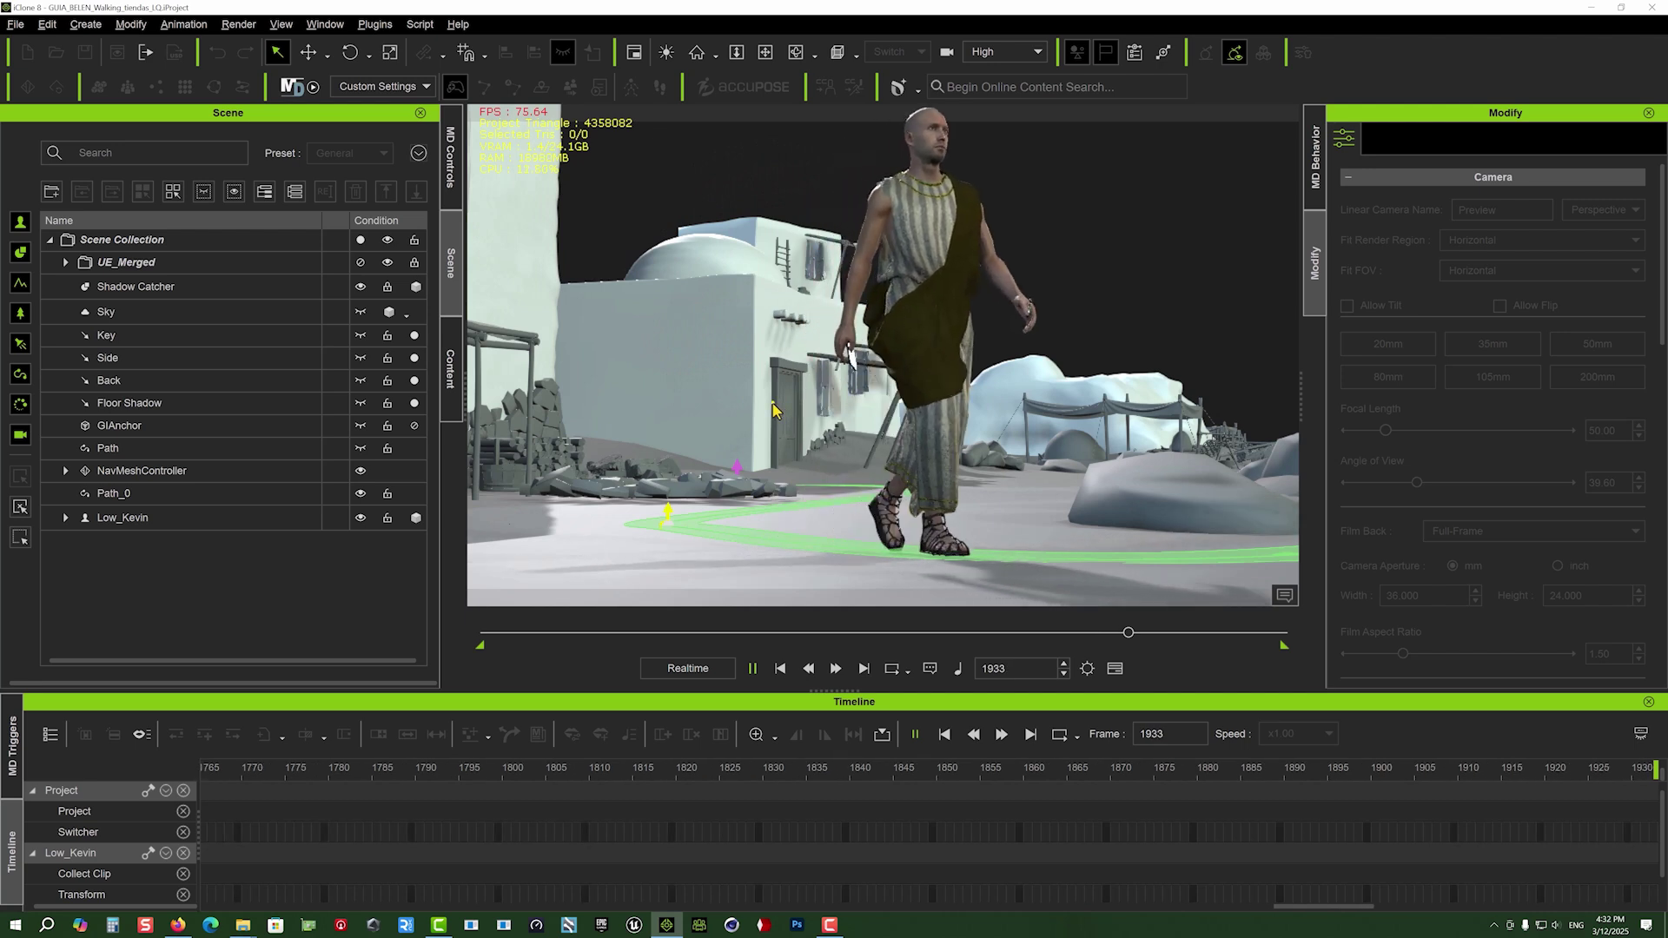
Step: Play back the character walking along the navmesh path through the village street
{"action": "right_click_drag", "start_coordinate": [776, 410], "coordinate": [969, 442]}
{"action": "right_click_drag", "start_coordinate": [1058, 408], "coordinate": [766, 402]}
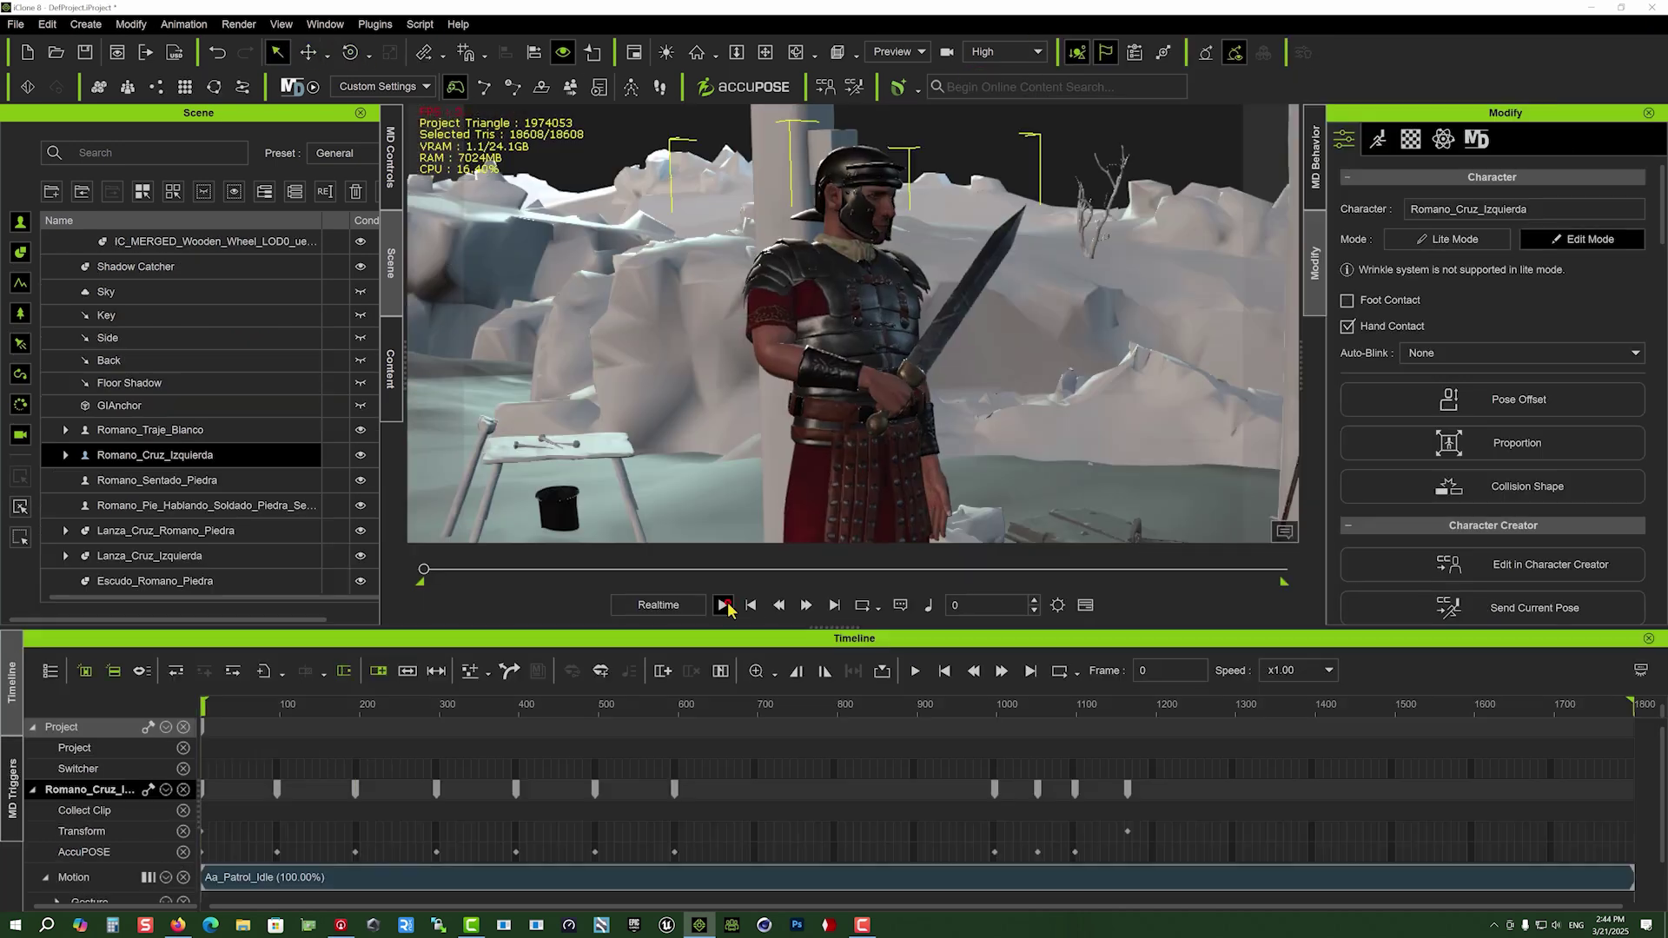
{"action": "left_click", "coordinate": [725, 605]}
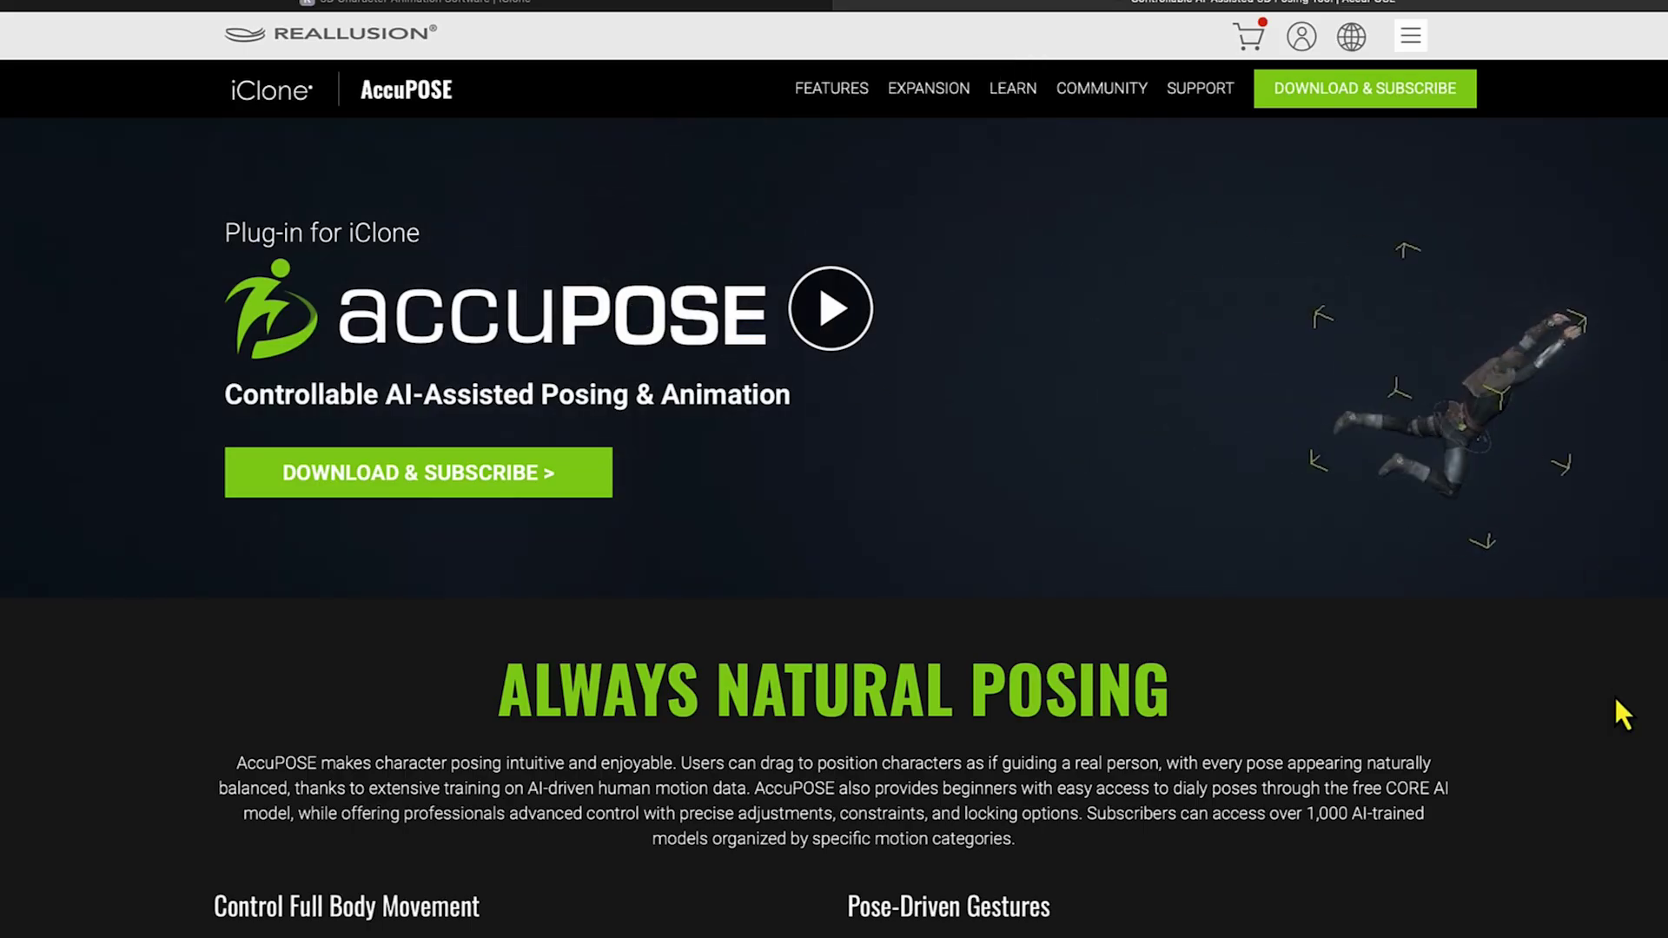
{"action": "scroll", "coordinate": [1616, 701], "scroll_direction": "down", "scroll_amount": 10}
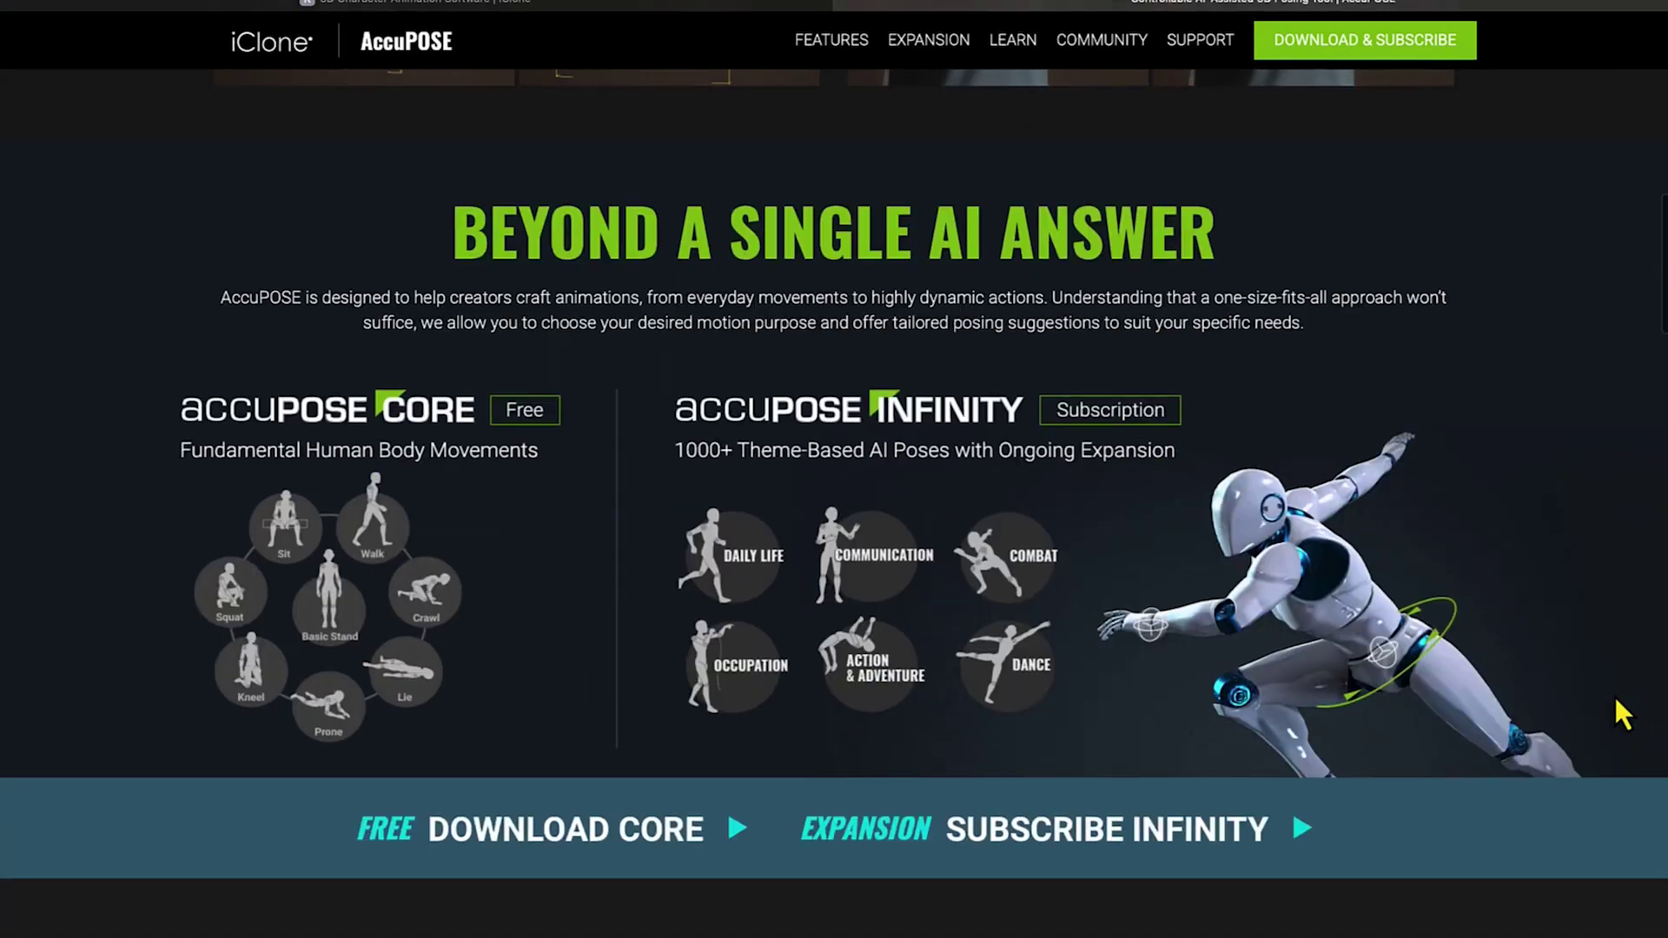
{"action": "scroll", "coordinate": [1614, 693], "scroll_direction": "down", "scroll_amount": 15}
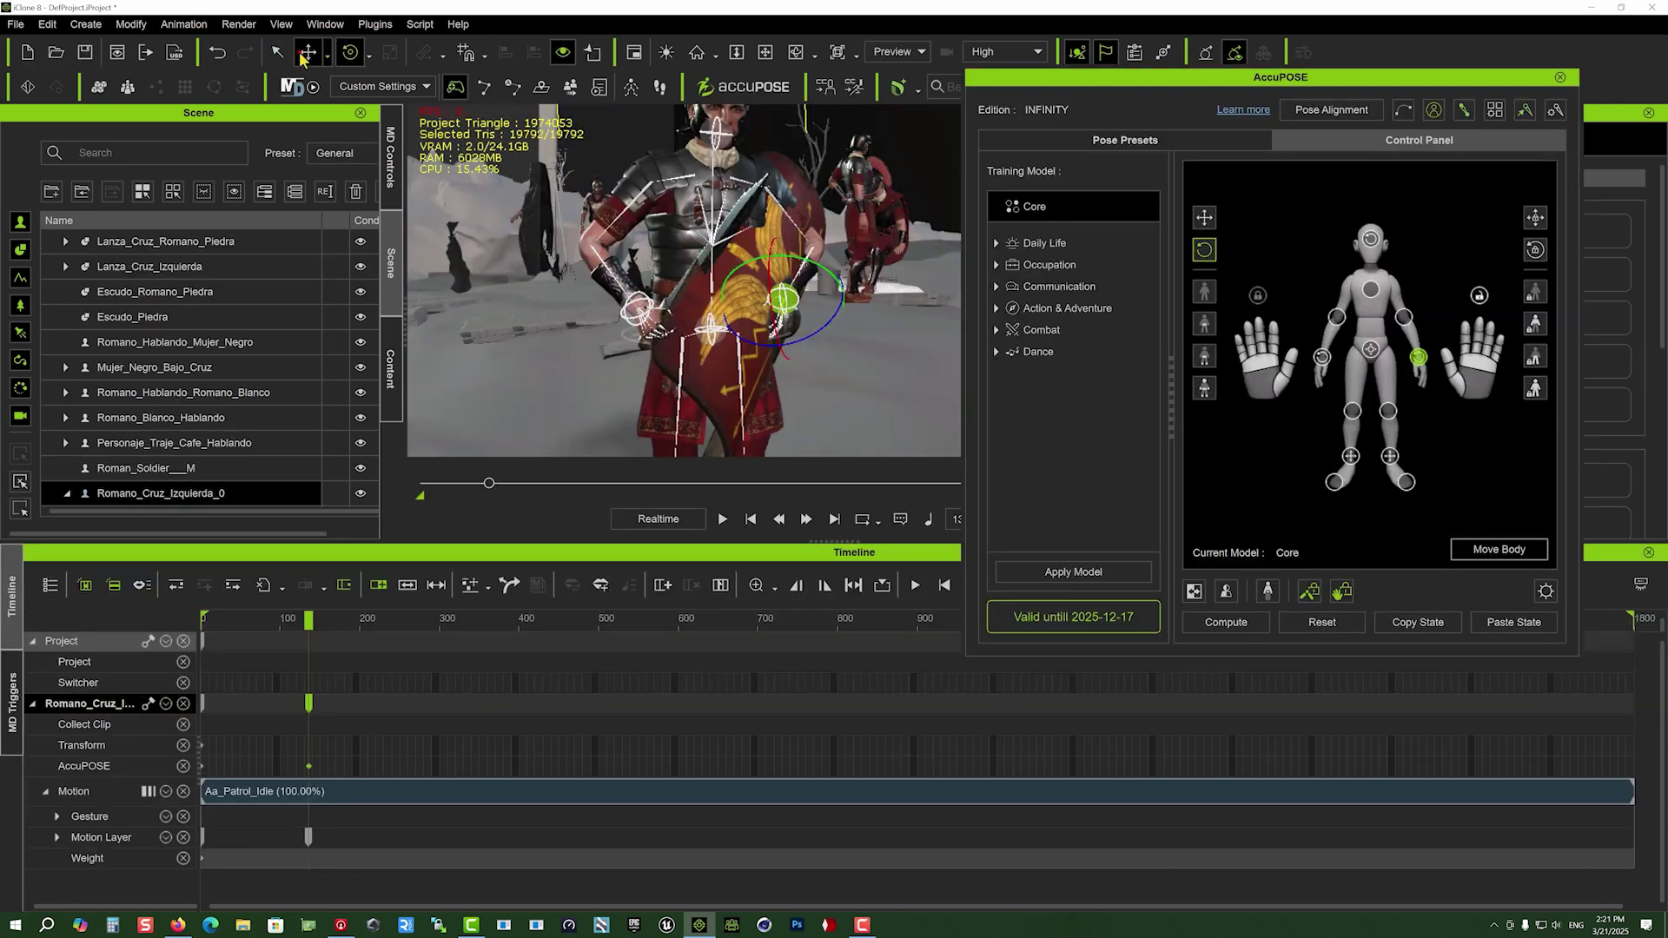
Step: Shift the soldier's shield hand right and rotate it, then turn and tilt his head
{"action": "left_click_drag", "start_coordinate": [820, 300], "coordinate": [867, 307]}
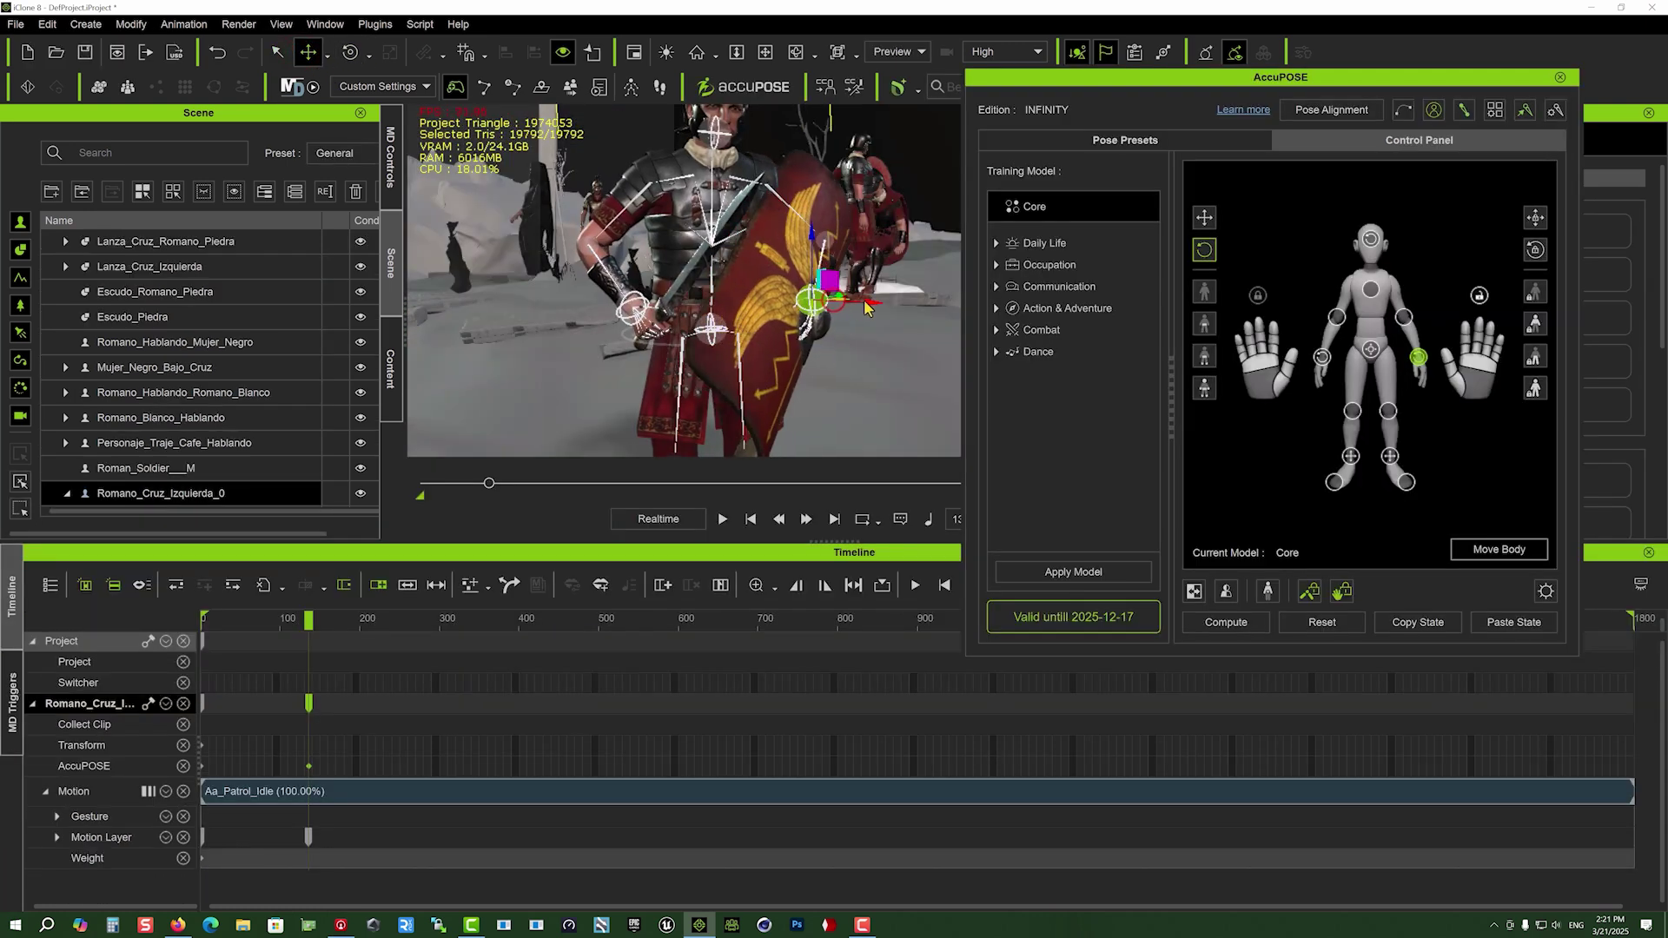
{"action": "mouse_move", "coordinate": [721, 323]}
{"action": "right_mouse_down"}
{"action": "mouse_move", "coordinate": [718, 358]}
{"action": "mouse_move", "coordinate": [696, 342]}
{"action": "right_mouse_up"}
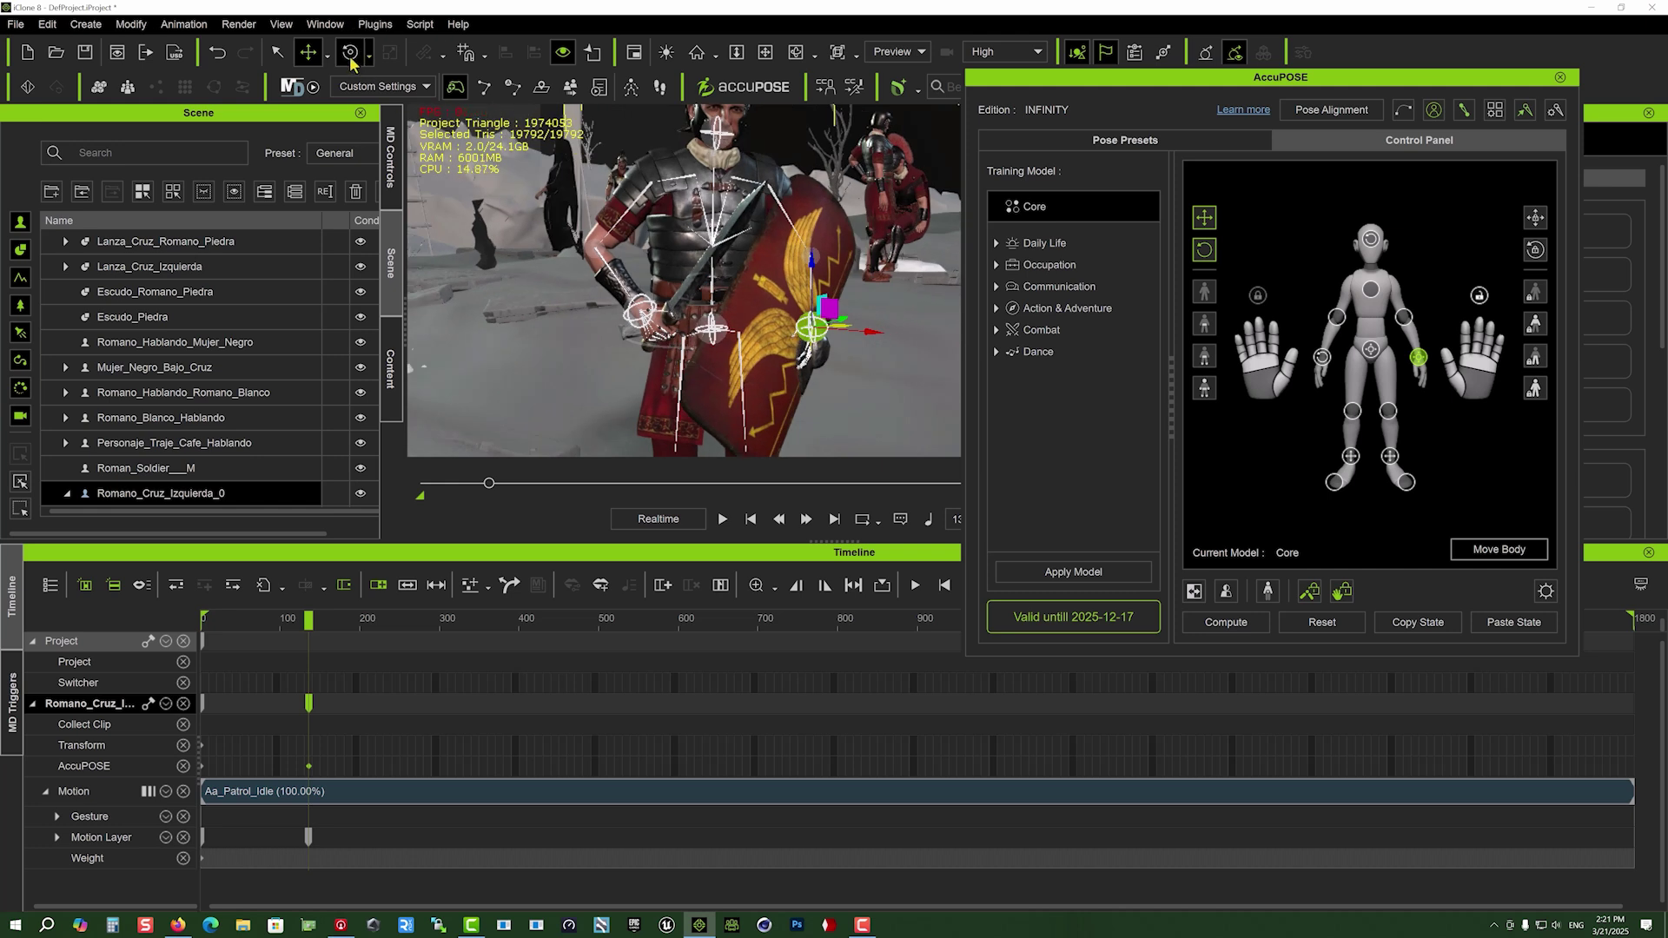
{"action": "left_click_drag", "start_coordinate": [800, 294], "coordinate": [857, 328]}
{"action": "right_click_drag", "start_coordinate": [851, 328], "coordinate": [736, 358]}
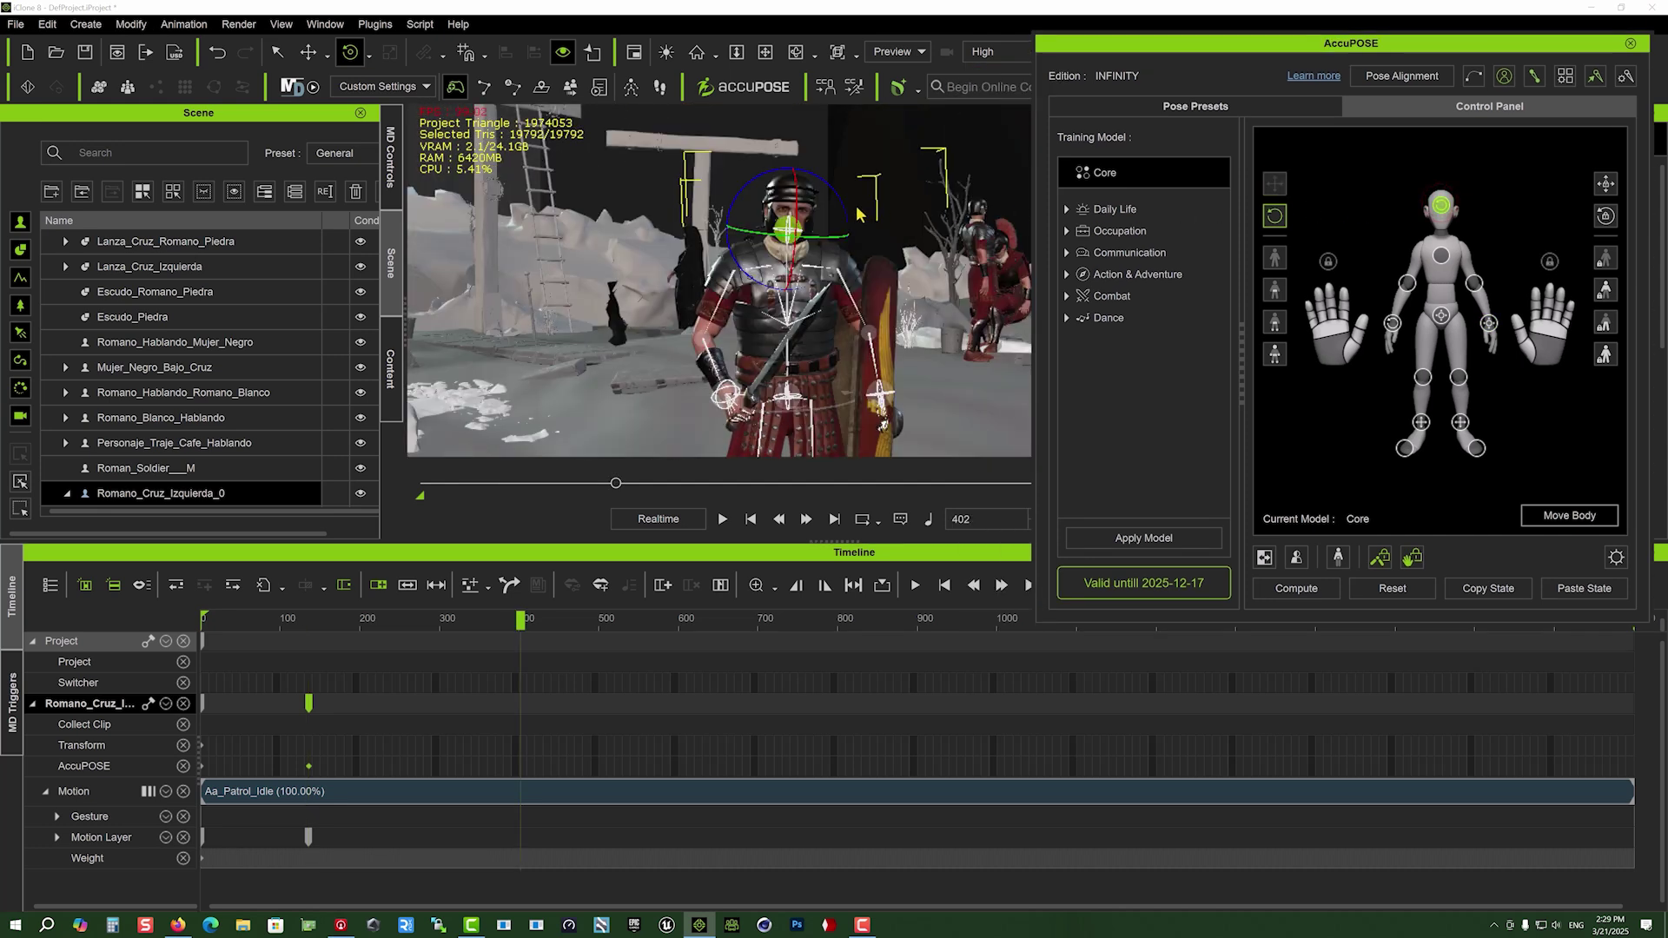
{"action": "left_click_drag", "start_coordinate": [799, 206], "coordinate": [795, 187]}
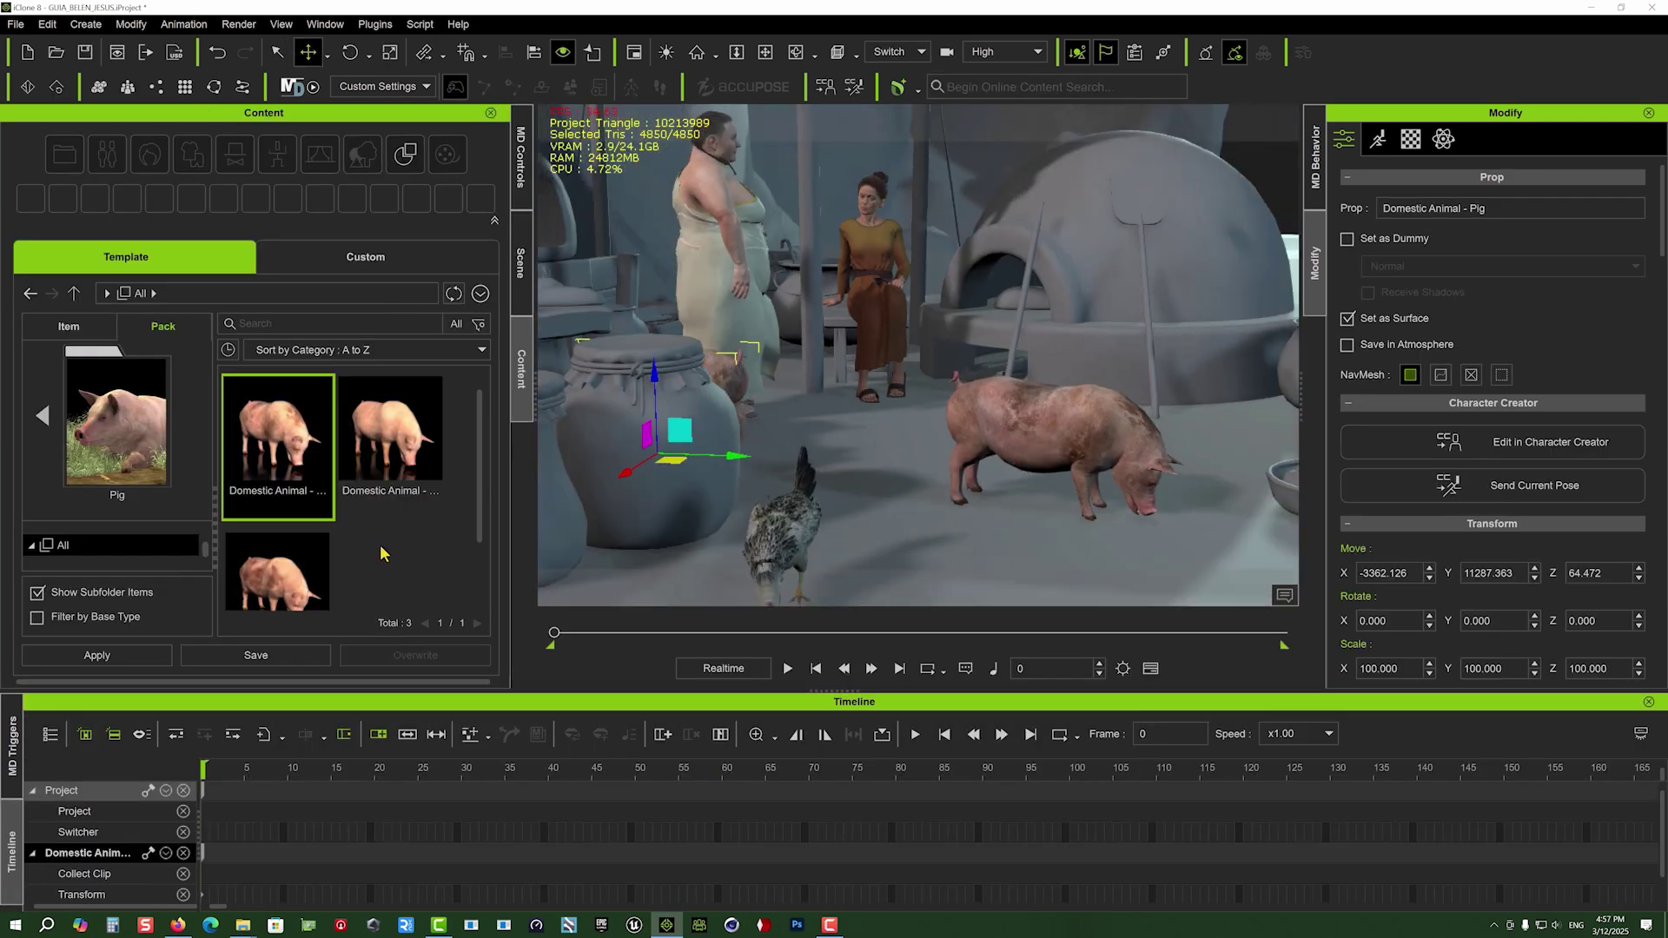
Step: Move the pig out from behind the jars, turn it and raise it slightly
{"action": "left_click_drag", "start_coordinate": [794, 442], "coordinate": [1239, 561]}
{"action": "right_click_drag", "start_coordinate": [1239, 561], "coordinate": [1058, 532]}
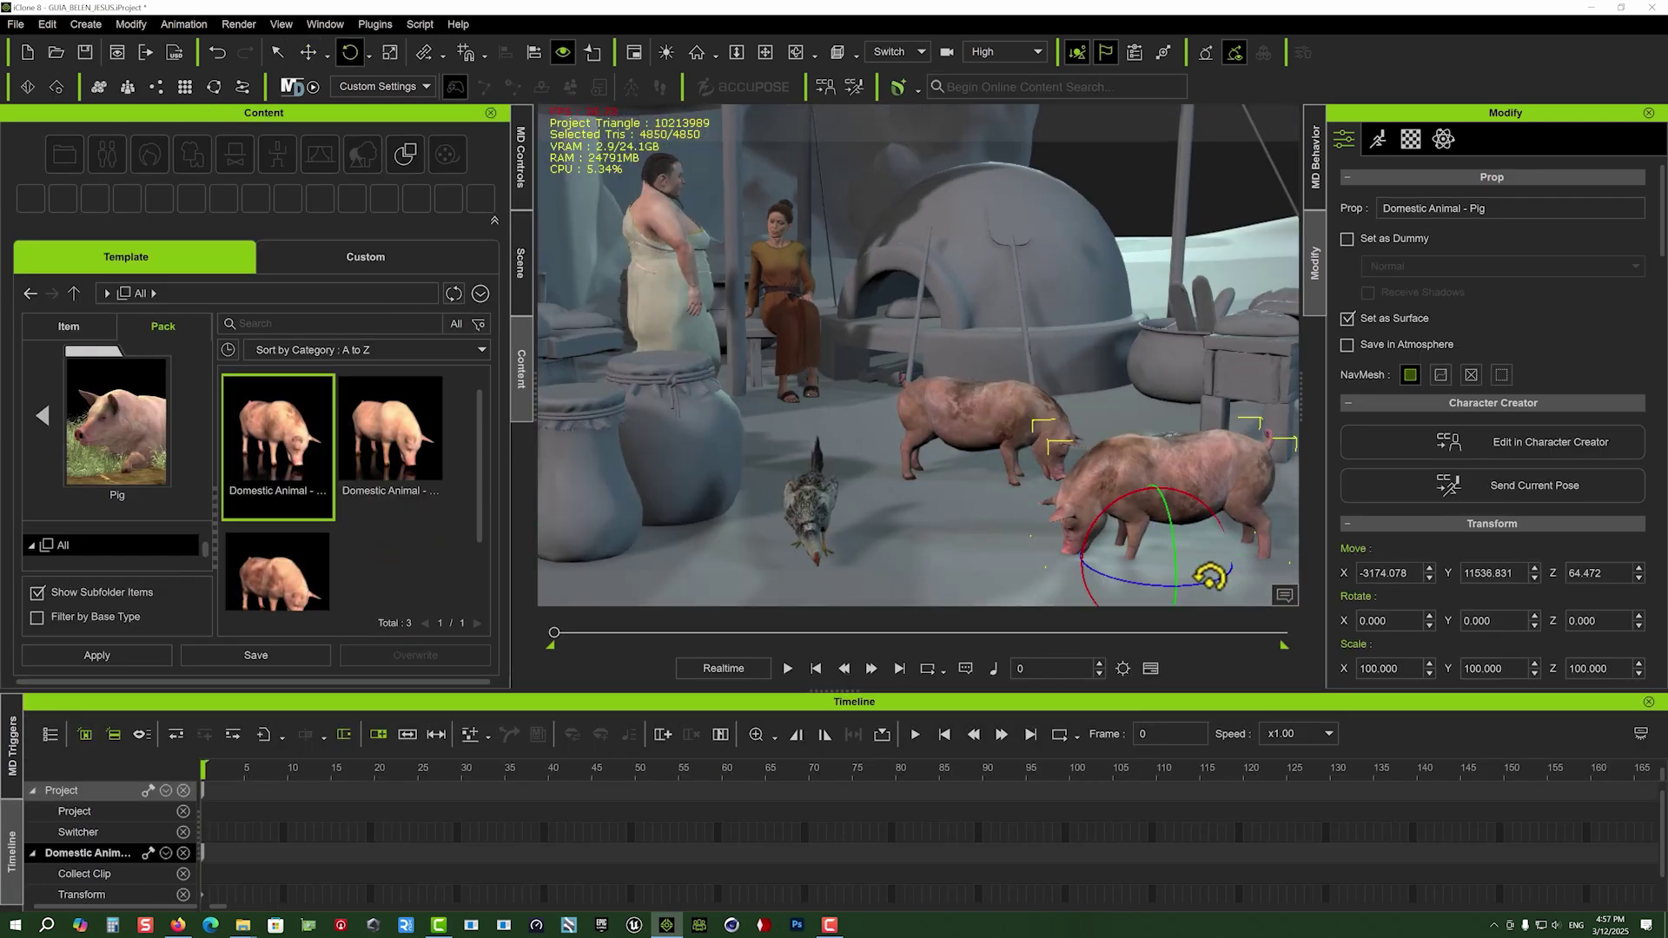
{"action": "left_click_drag", "start_coordinate": [1211, 576], "coordinate": [1183, 591]}
{"action": "left_click_drag", "start_coordinate": [1168, 527], "coordinate": [1161, 476]}
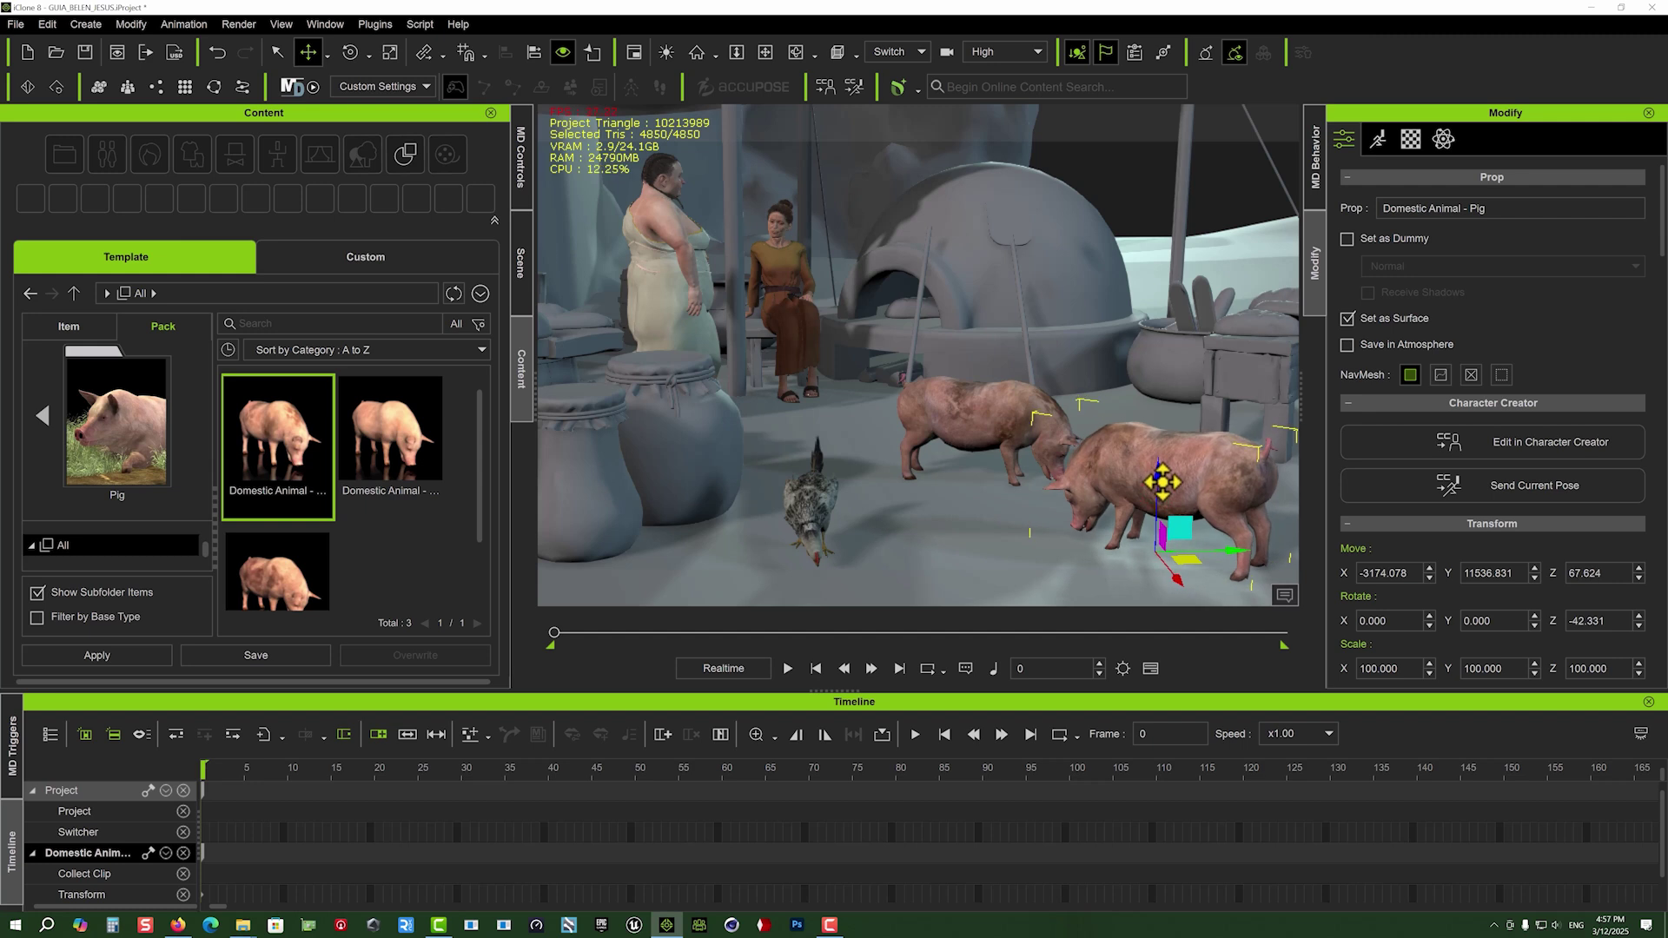
Step: Have the pig perform resting, loopEating and loopSmell clips
{"action": "right_click", "coordinate": [1126, 452]}
{"action": "left_click", "coordinate": [1251, 260]}
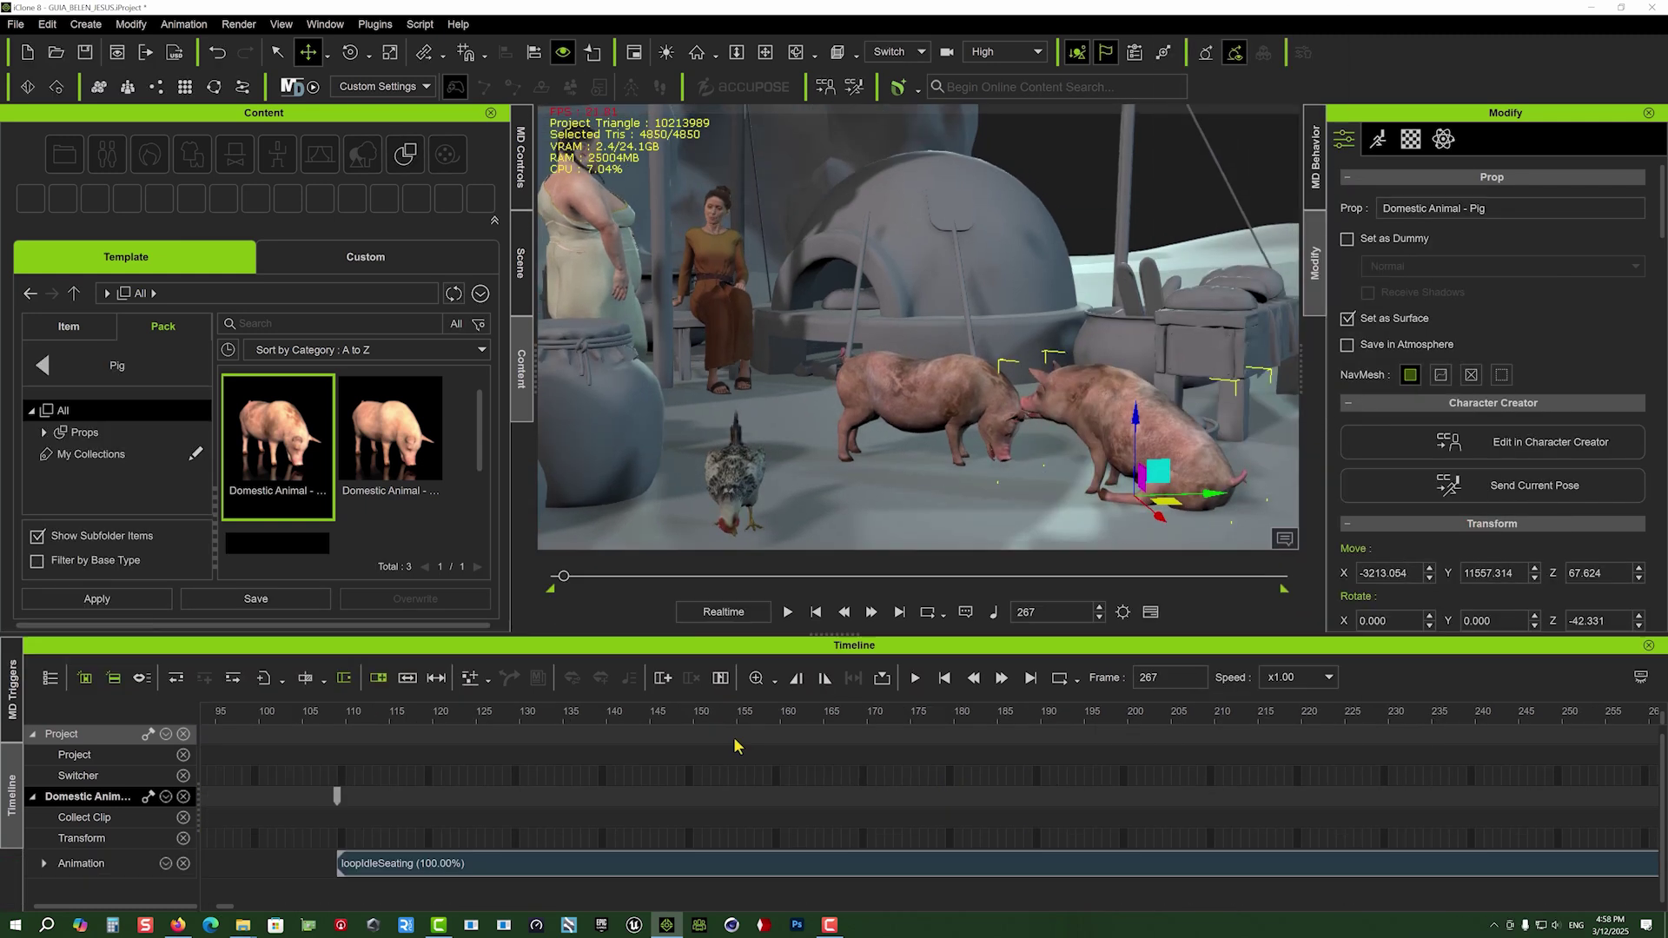
{"action": "right_click", "coordinate": [1005, 436]}
{"action": "left_click", "coordinate": [1415, 361]}
{"action": "right_click", "coordinate": [1154, 402]}
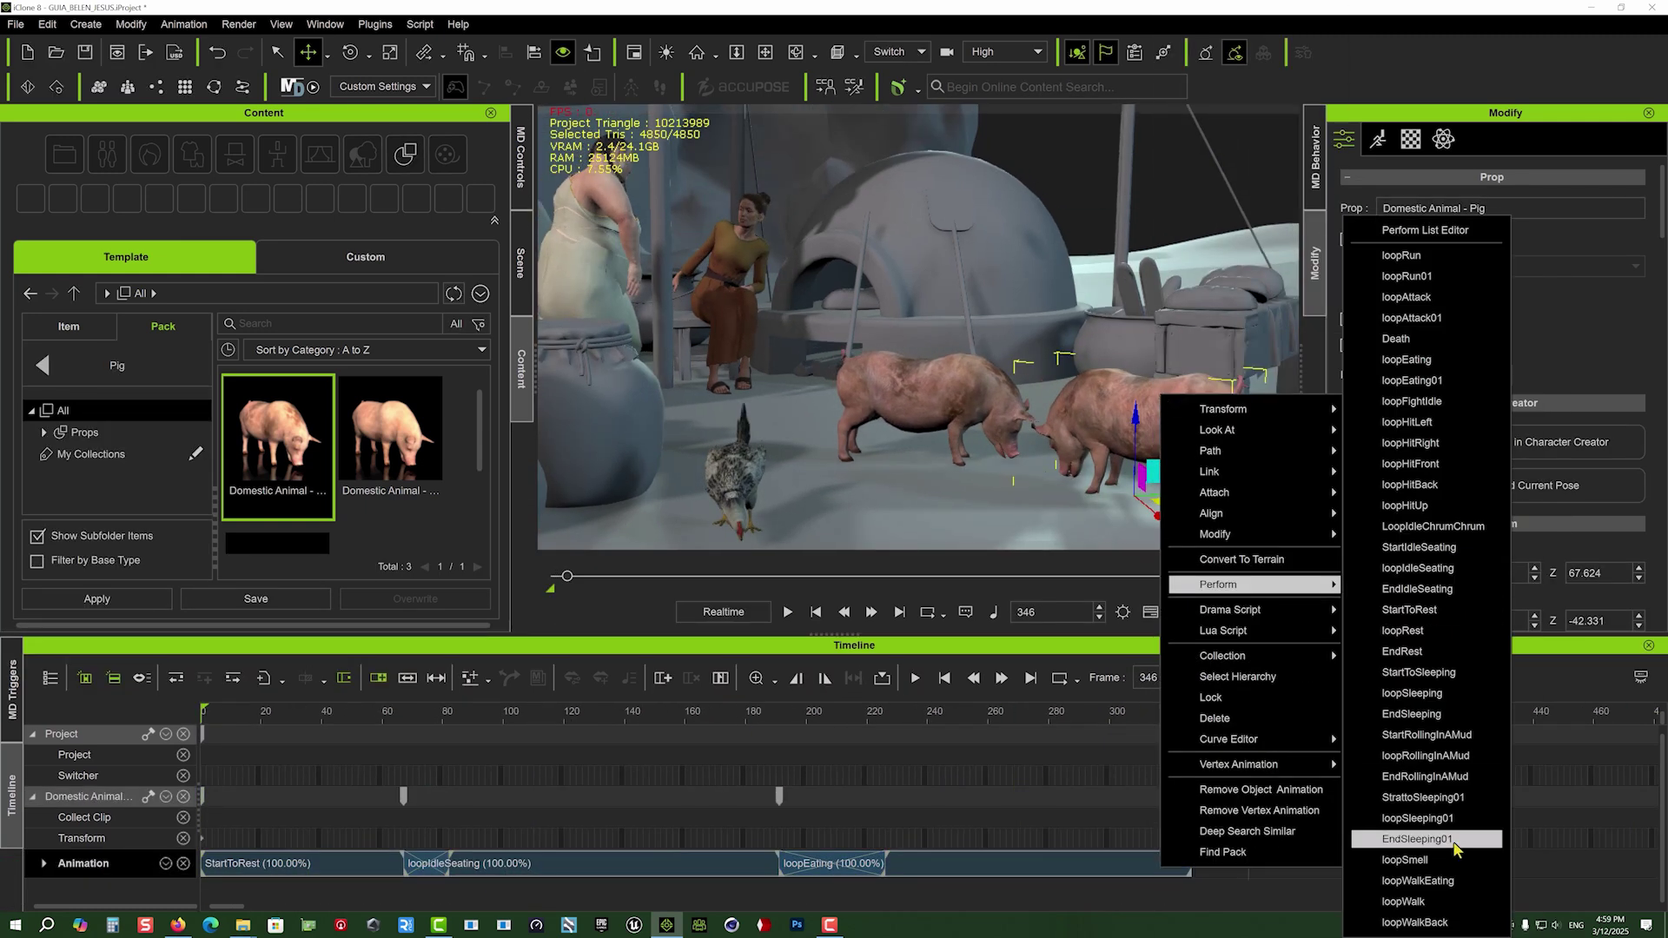
{"action": "left_click", "coordinate": [1415, 834]}
Step: Preview the pig's clips, then add the mud-rolling clips
{"action": "left_click", "coordinate": [787, 612]}
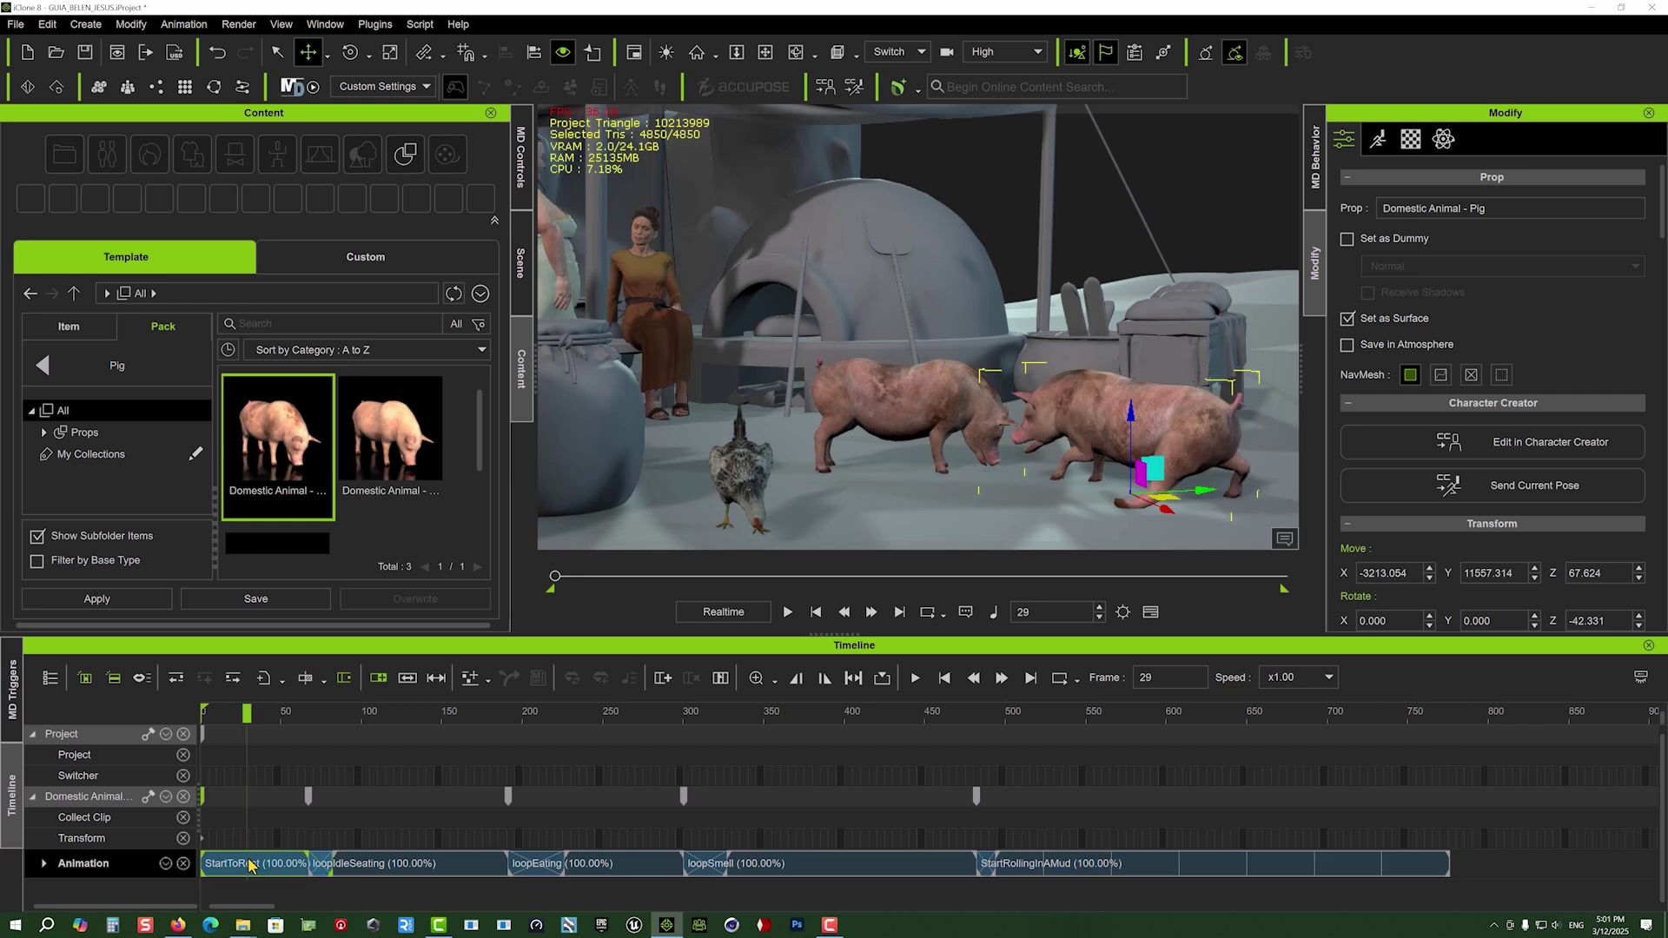
{"action": "left_click", "coordinate": [788, 612]}
{"action": "right_click", "coordinate": [1159, 469]}
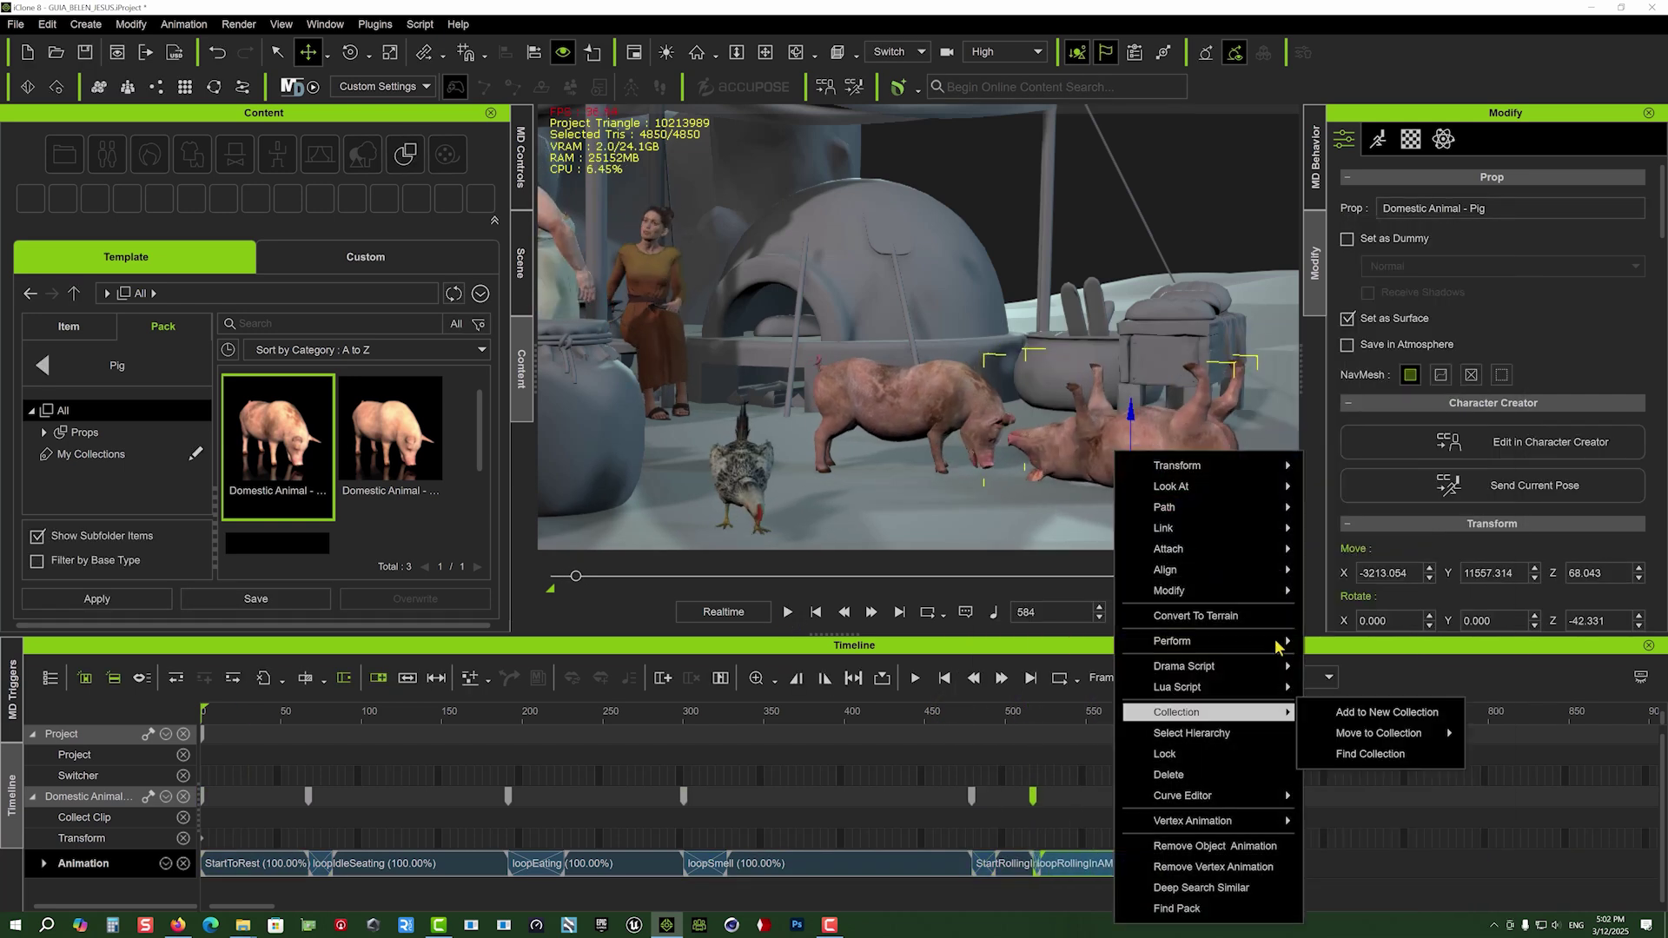
{"action": "left_click", "coordinate": [1469, 735]}
{"action": "left_click", "coordinate": [1205, 714]}
Step: Play the pig animation, then send the selected character to Unreal through Live Link
{"action": "left_click", "coordinate": [788, 612]}
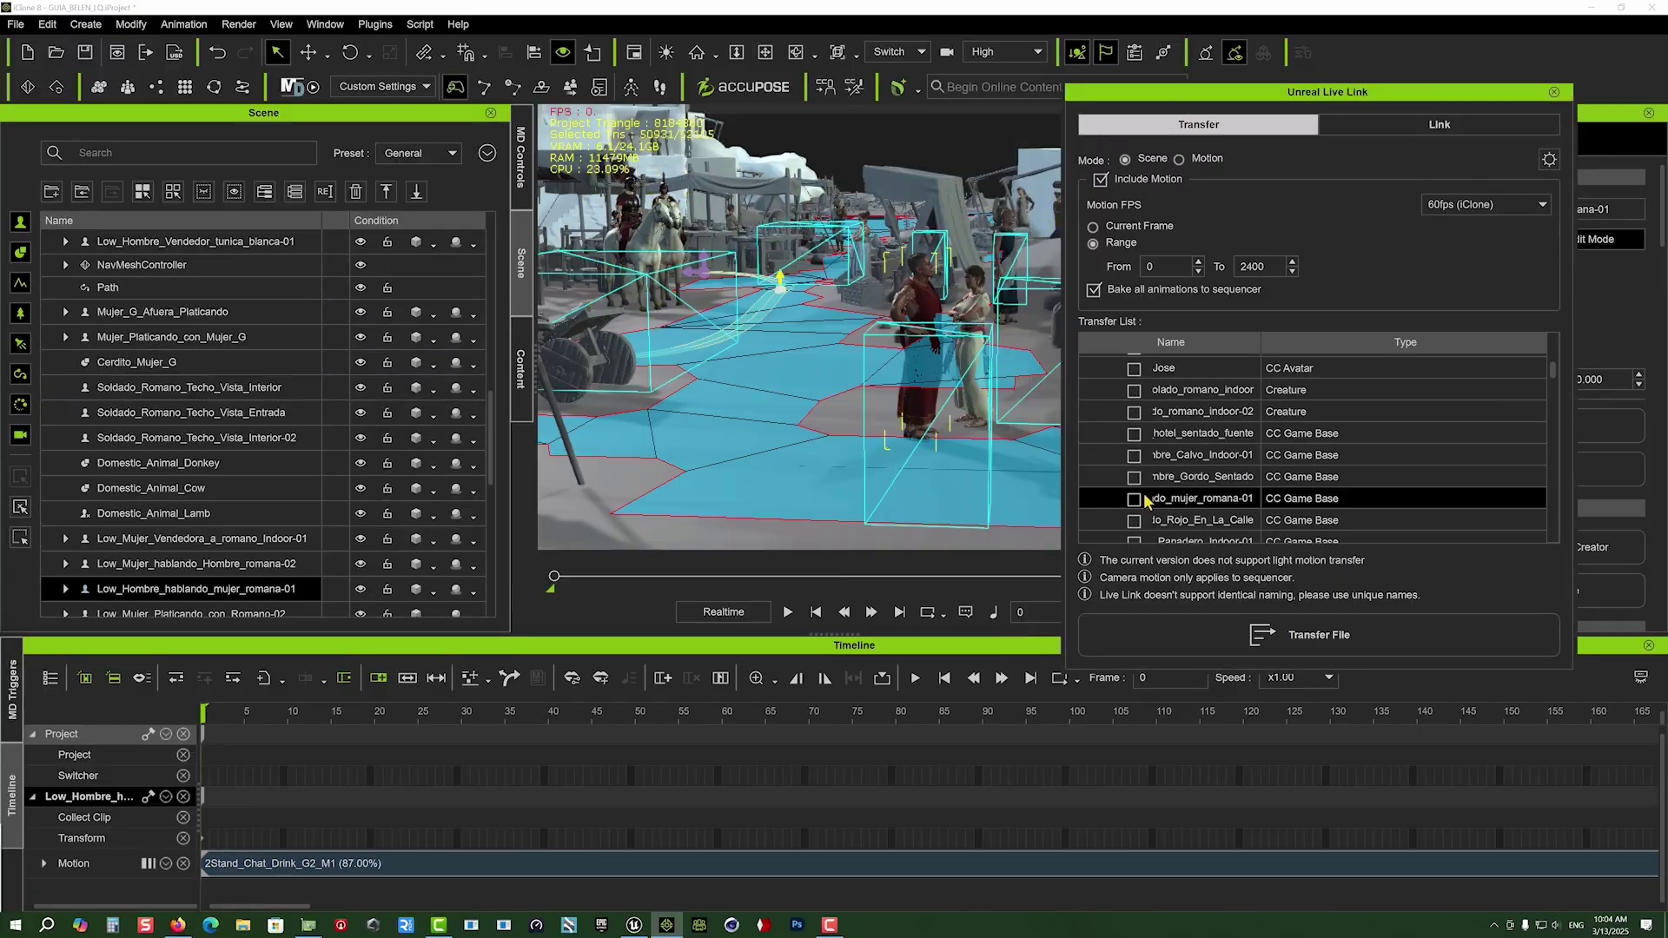
{"action": "left_click", "coordinate": [1164, 532]}
{"action": "left_click", "coordinate": [1319, 635]}
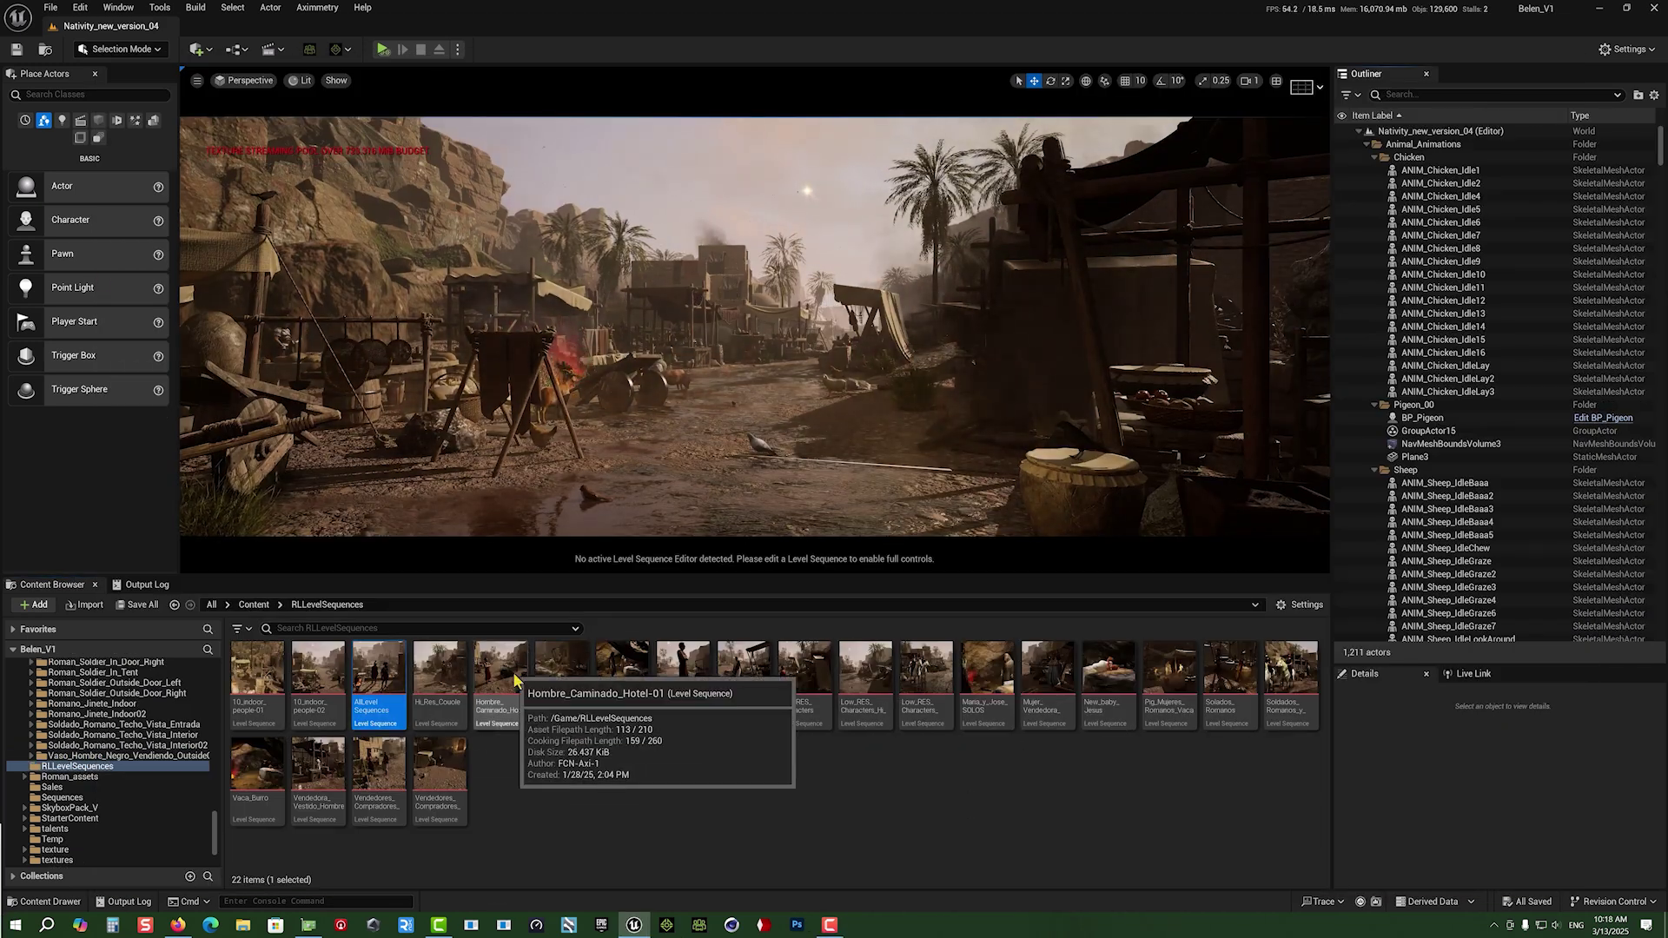
Step: Open the AllLevelSequences timeline, stop simulation, and browse the Level Blueprint's sequence-player nodes
{"action": "double_click", "coordinate": [379, 678]}
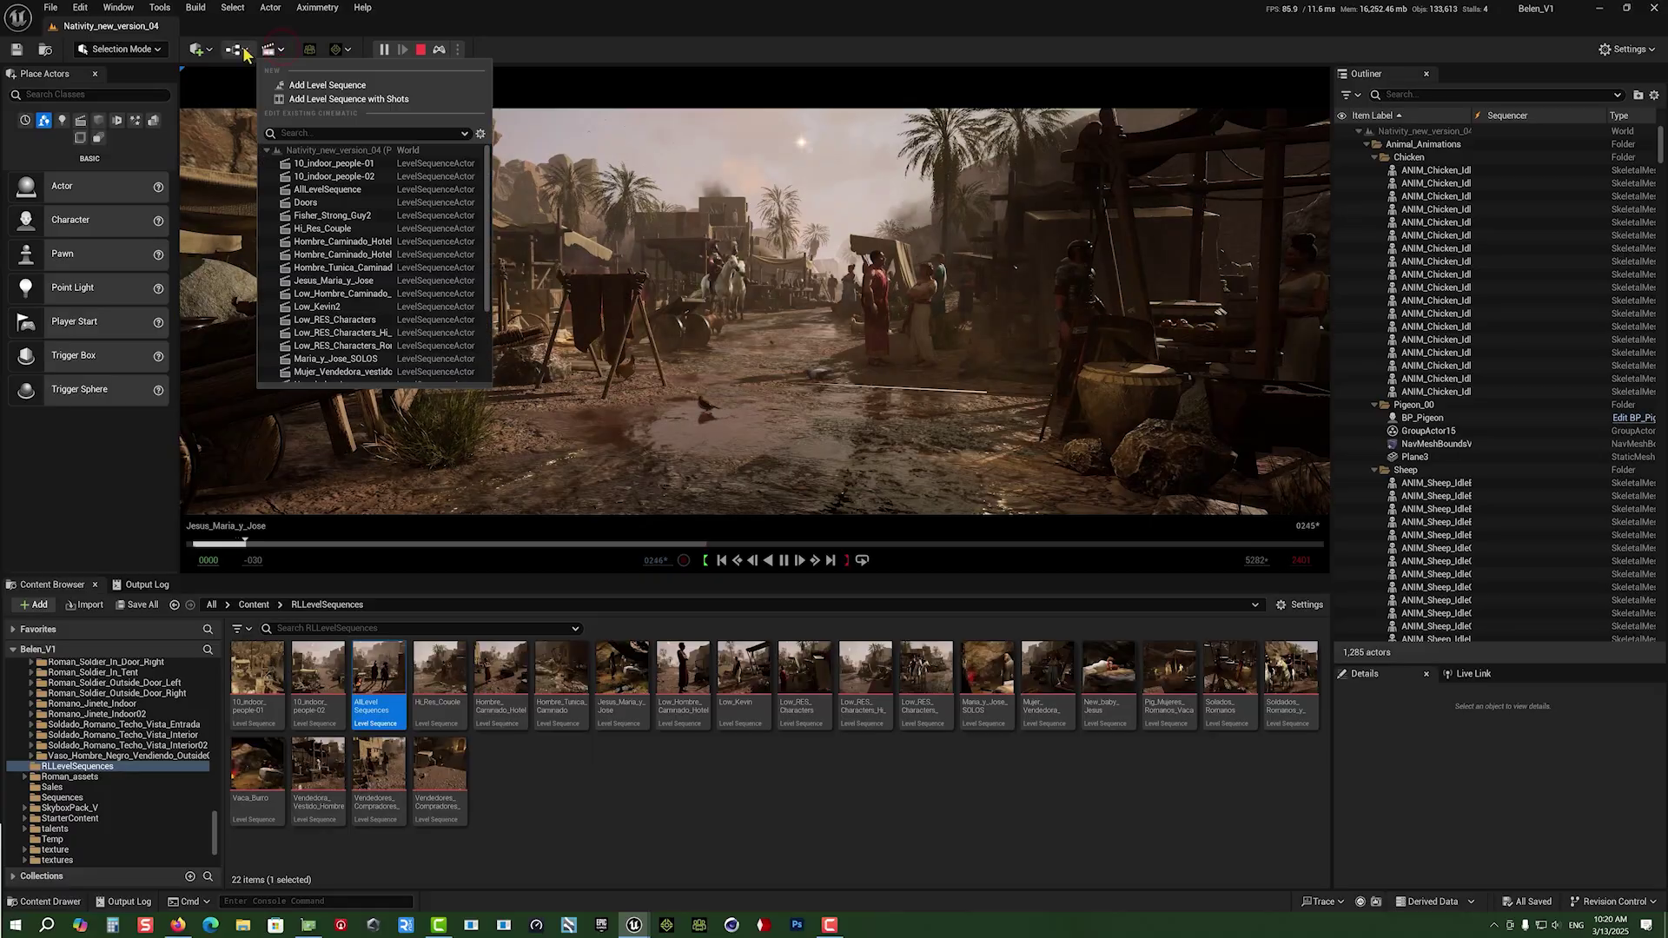
{"action": "left_click", "coordinate": [373, 82]}
{"action": "left_click", "coordinate": [591, 88]}
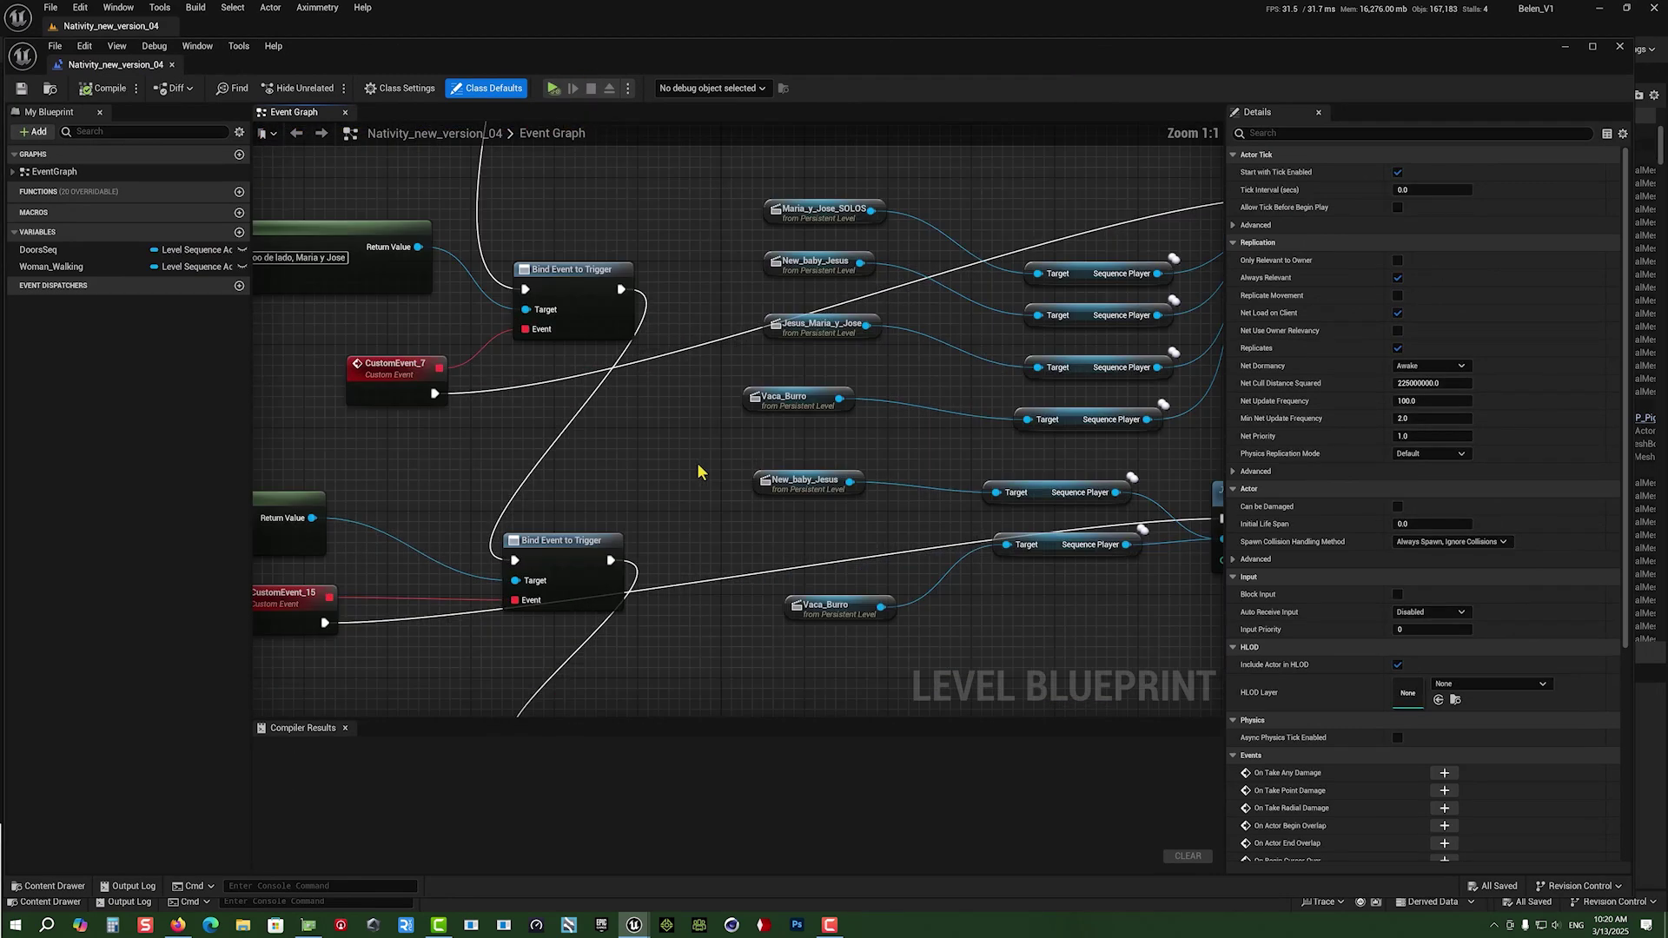
{"action": "right_click_drag", "start_coordinate": [701, 469], "coordinate": [708, 297]}
{"action": "scroll", "coordinate": [816, 565], "scroll_direction": "down", "scroll_amount": 2}
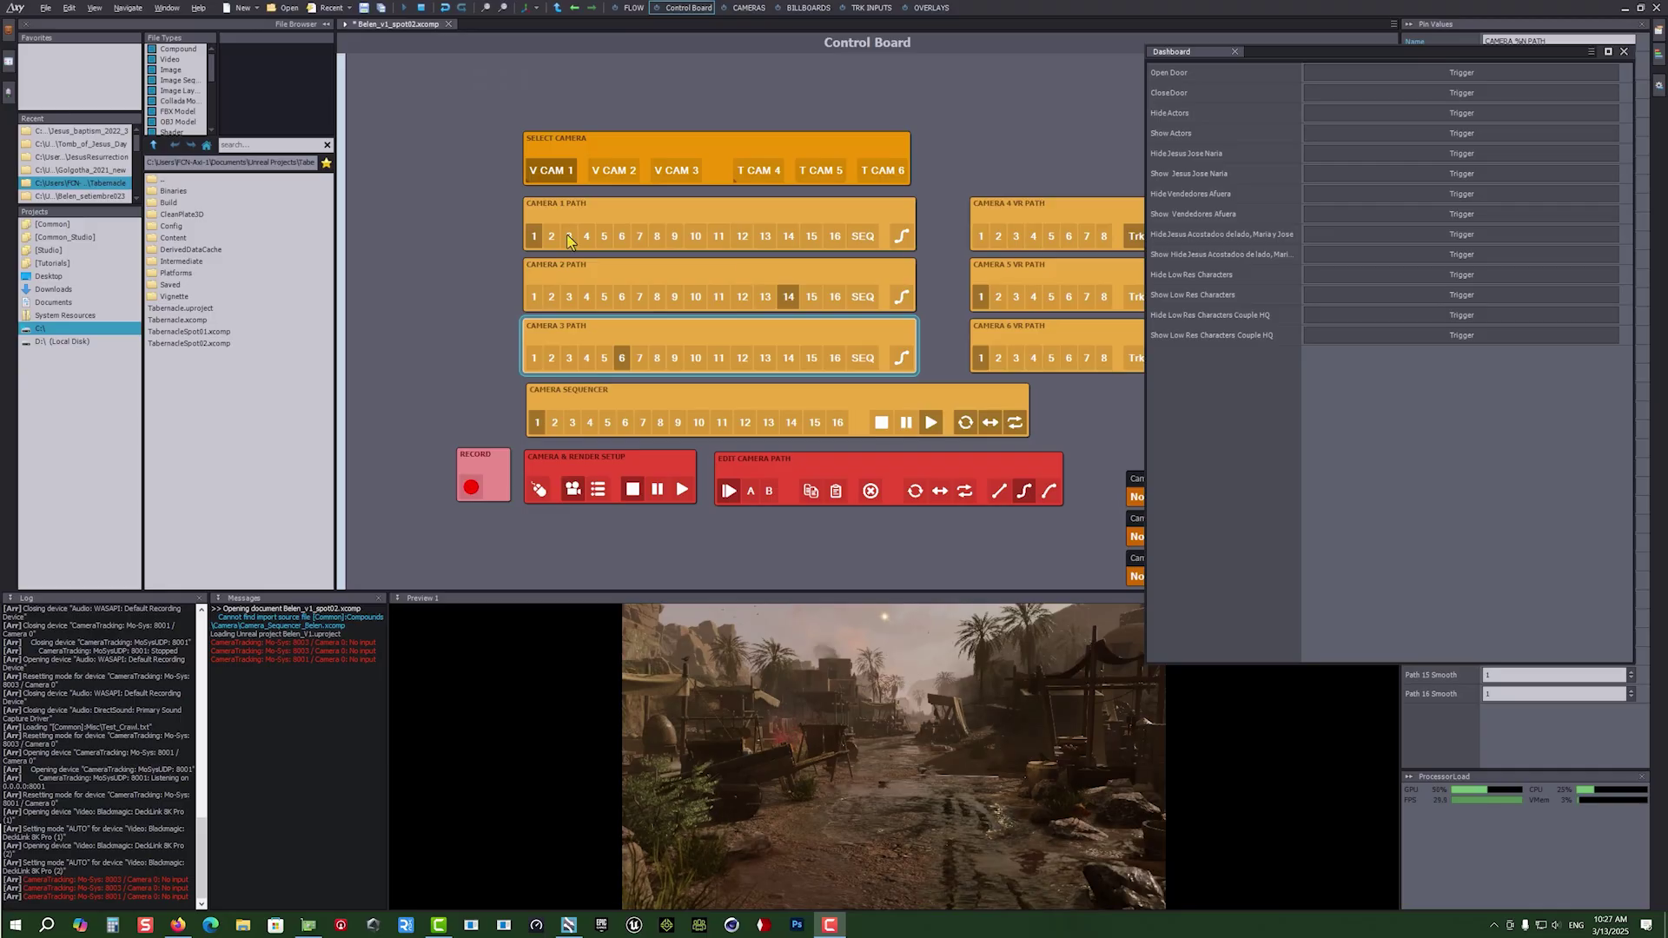
Step: Trigger Show Actors on the Dashboard, then control camera render playback on the Control Board
{"action": "left_click", "coordinate": [1327, 138]}
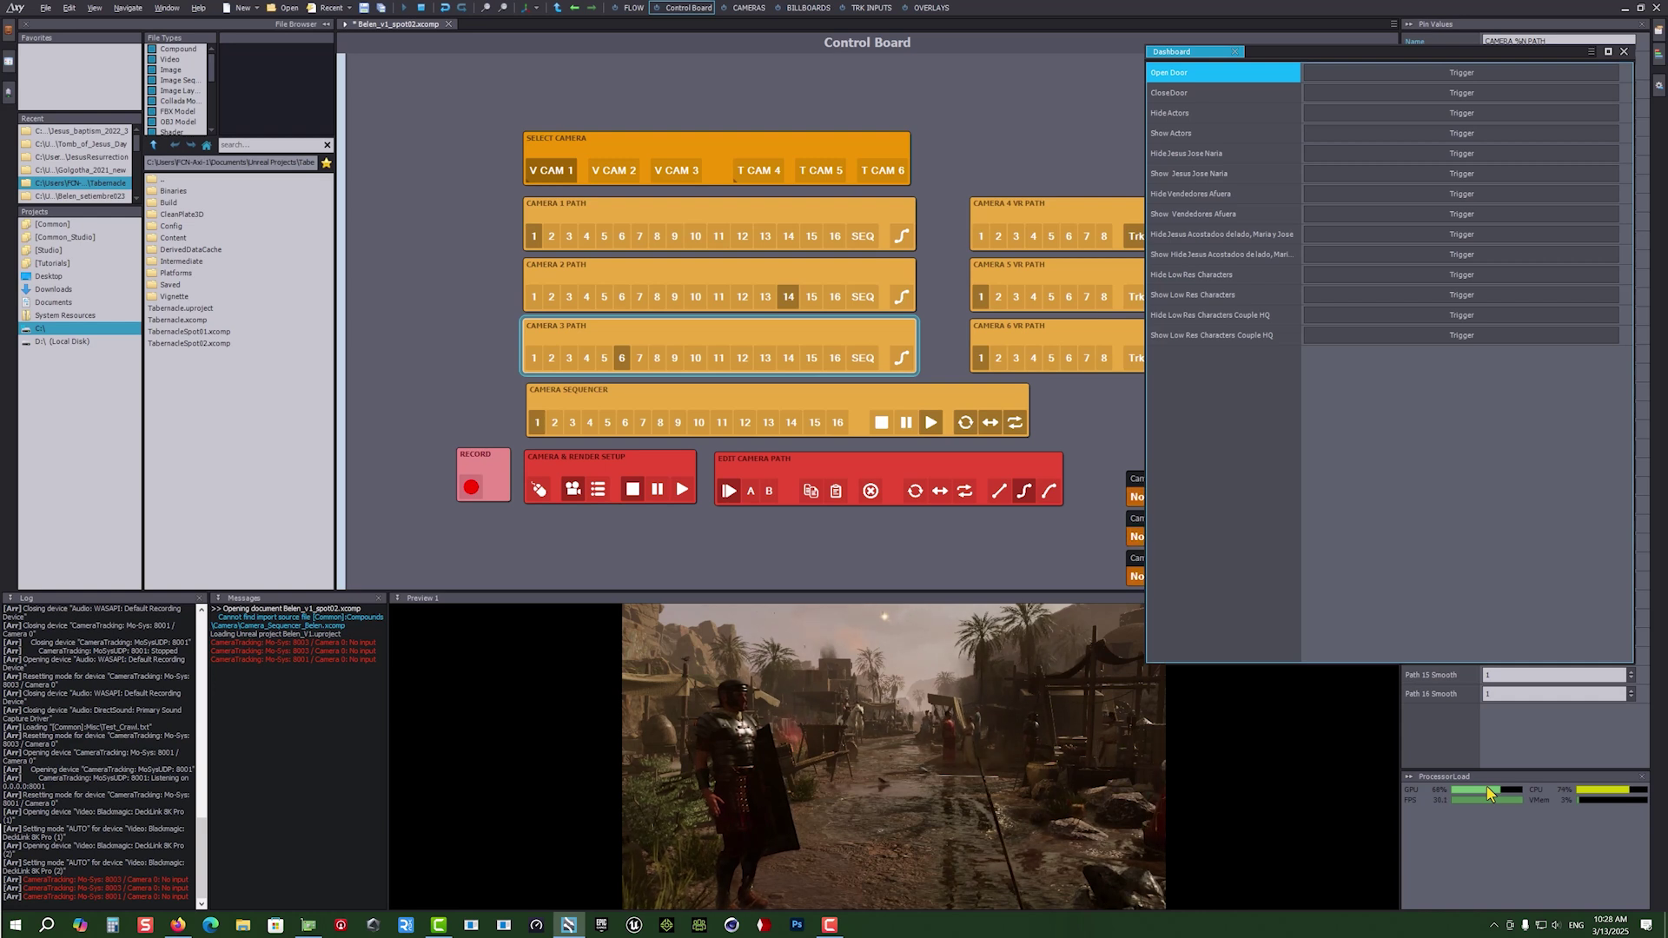
{"action": "left_click", "coordinate": [744, 544]}
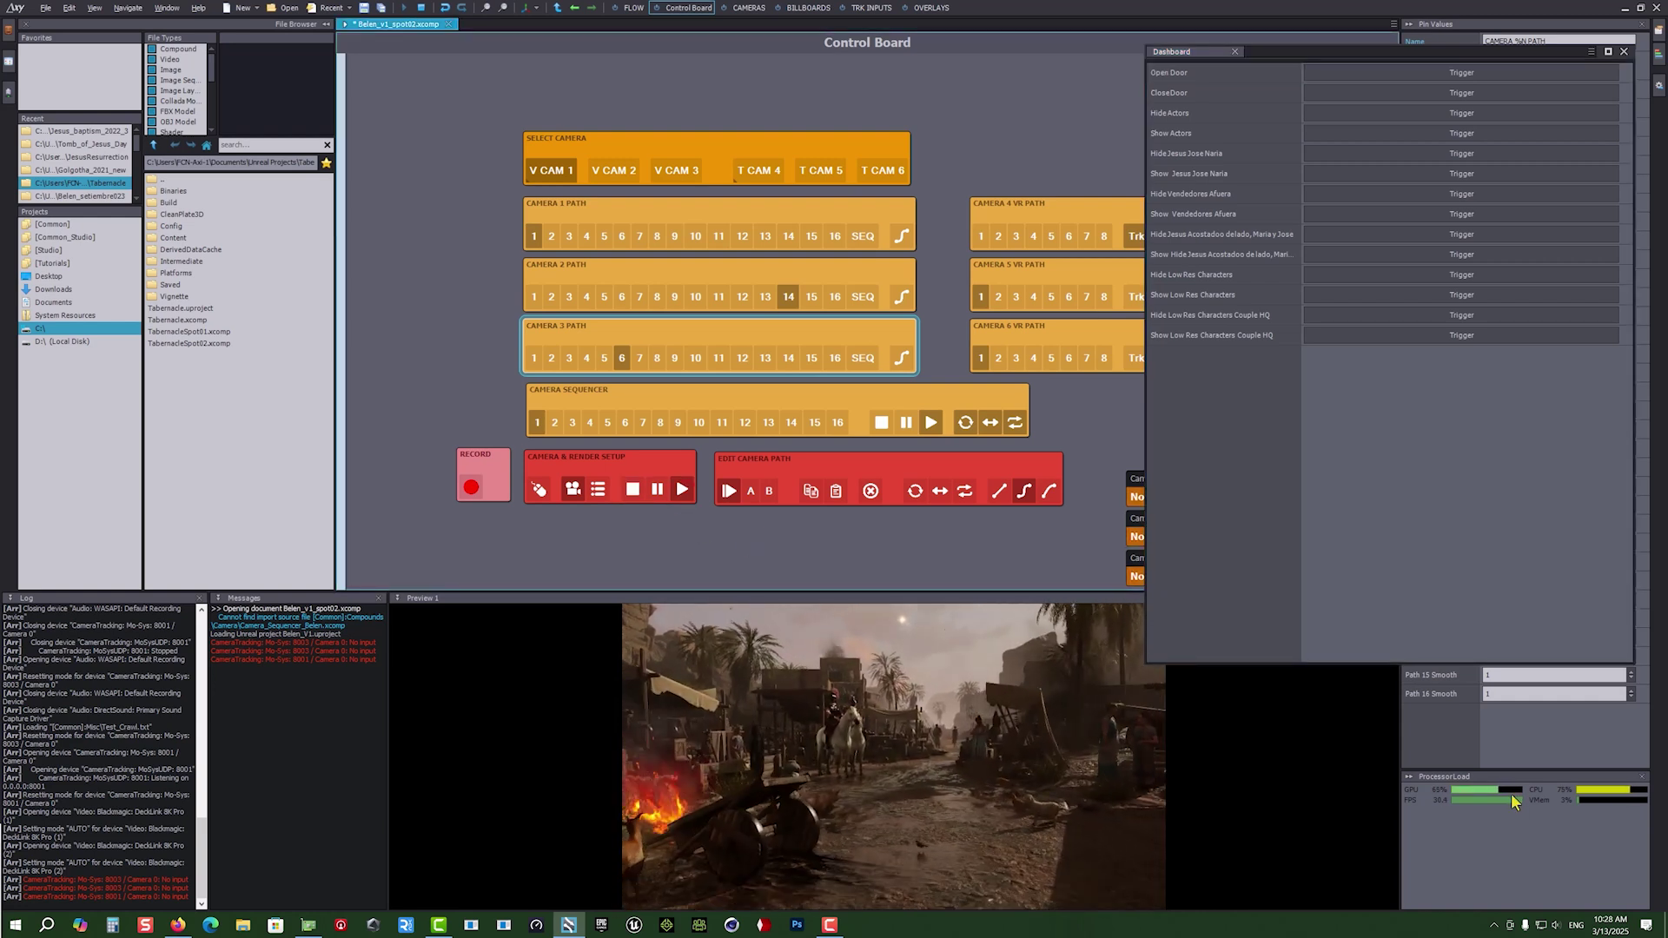
{"action": "left_click", "coordinate": [650, 500]}
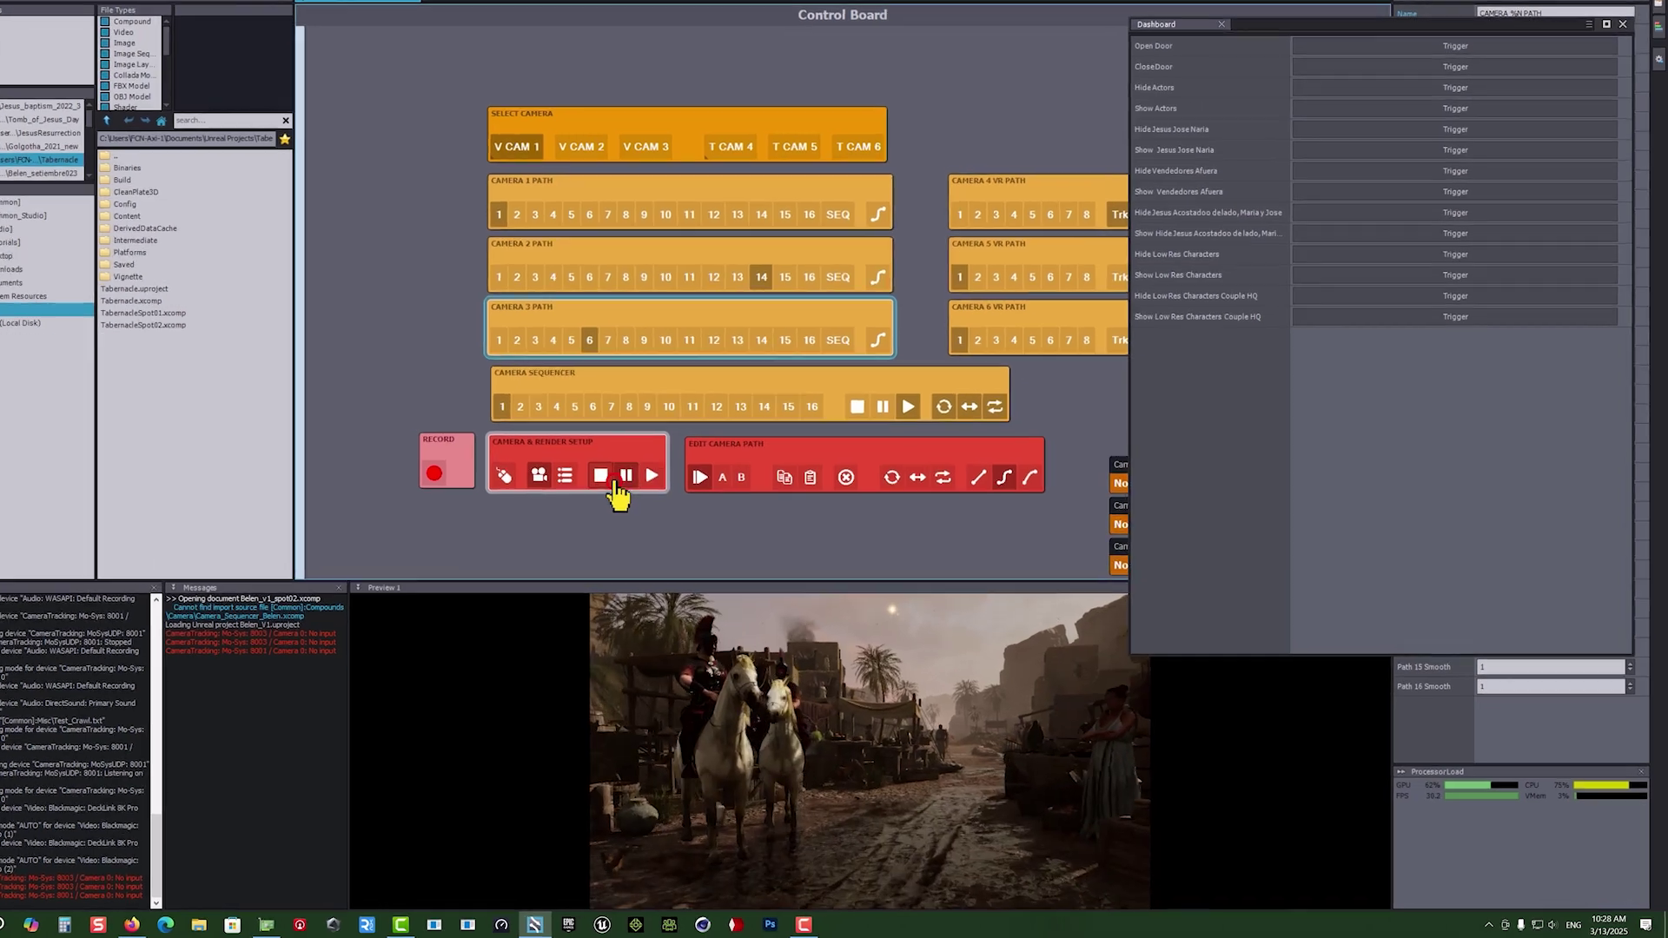